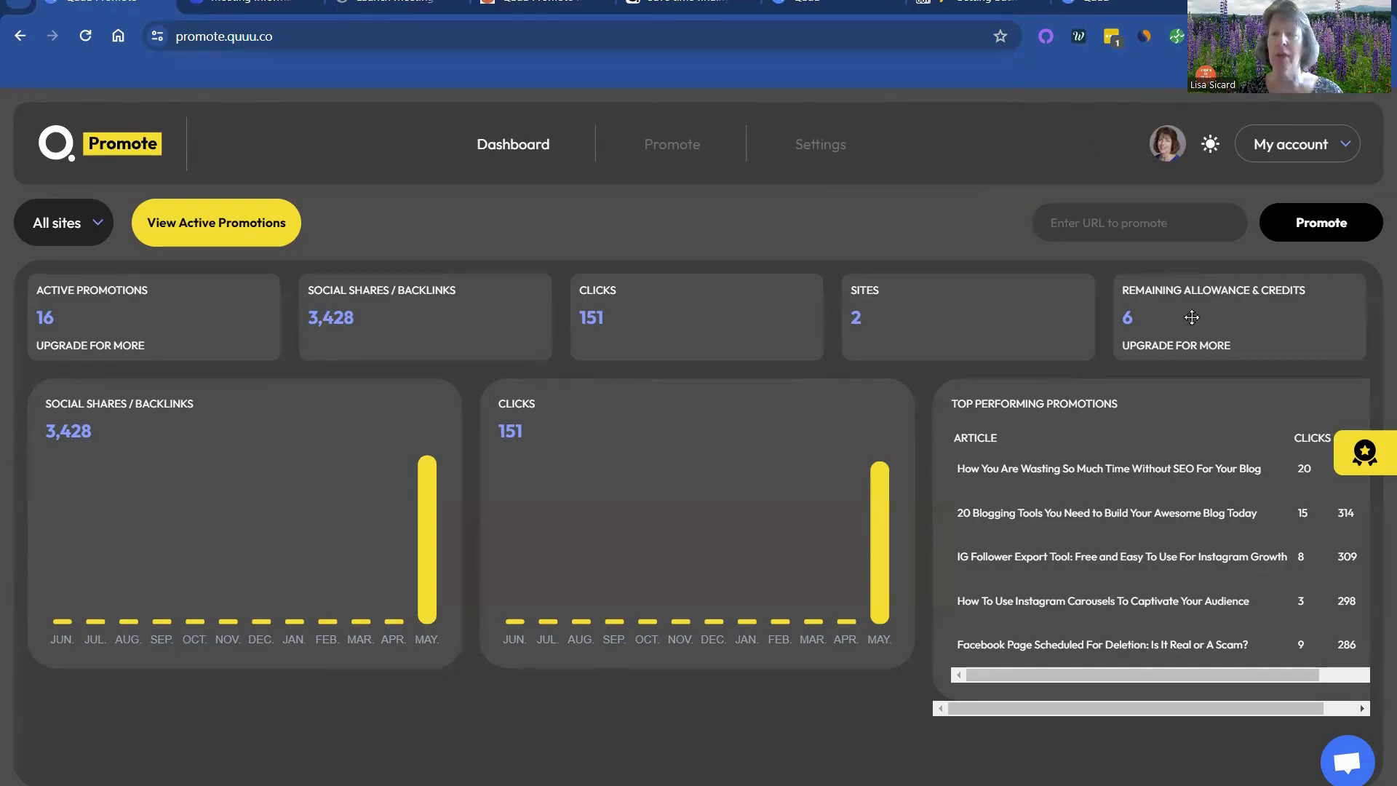
Open the Kik Friender article on the Inspire to Thrive blog.
{"action": "left_click", "coordinate": [1099, 215]}
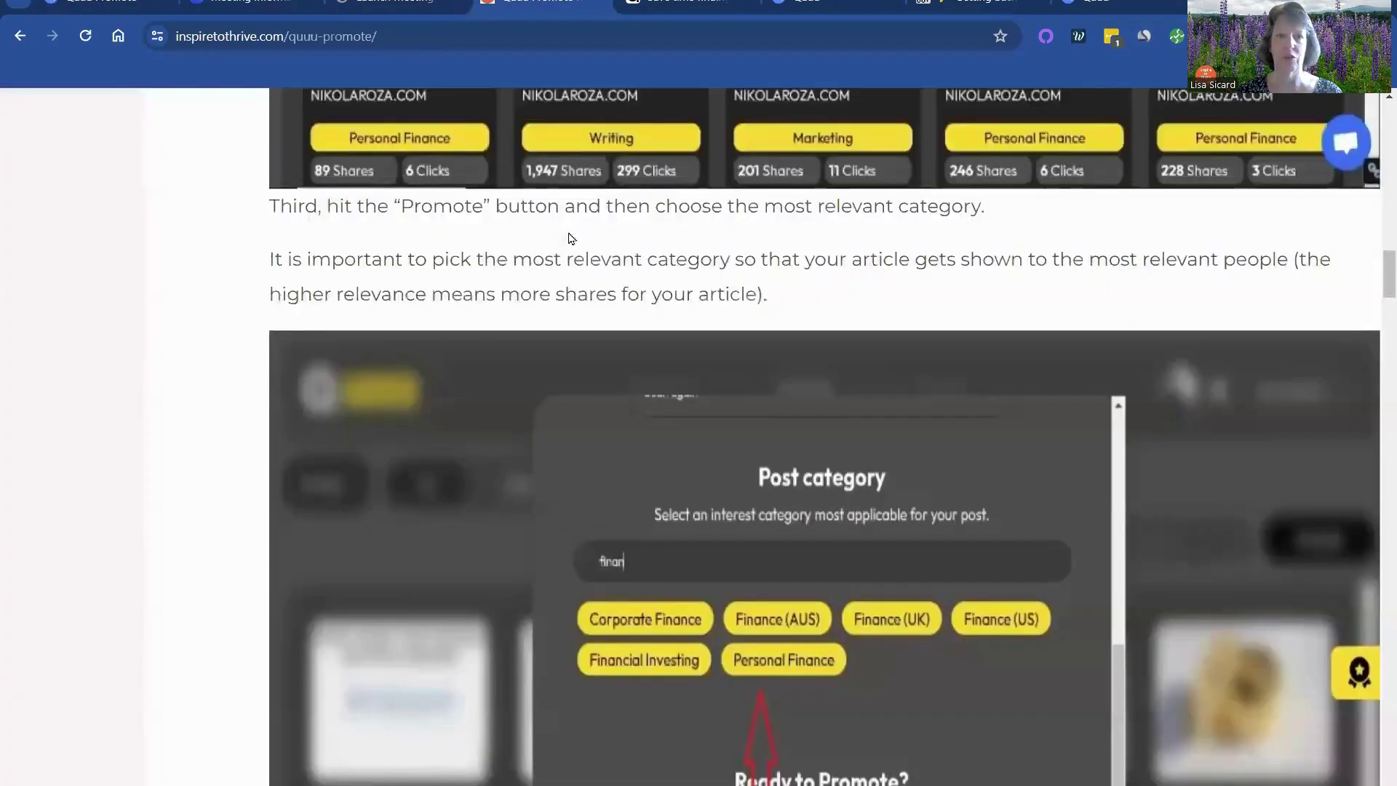
{"action": "scroll", "coordinate": [717, 333], "scroll_direction": "up", "scroll_amount": 10}
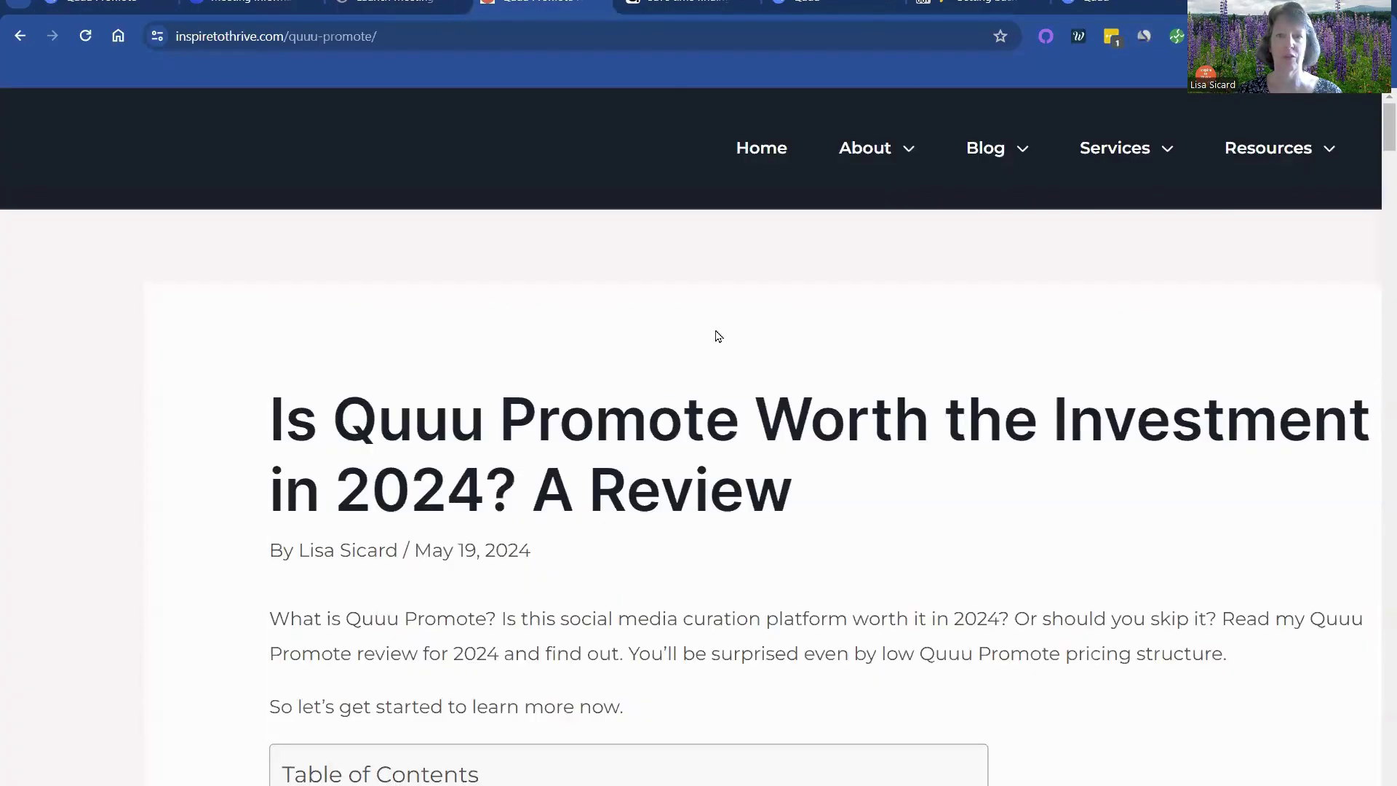
{"action": "mouse_move", "coordinate": [984, 154]}
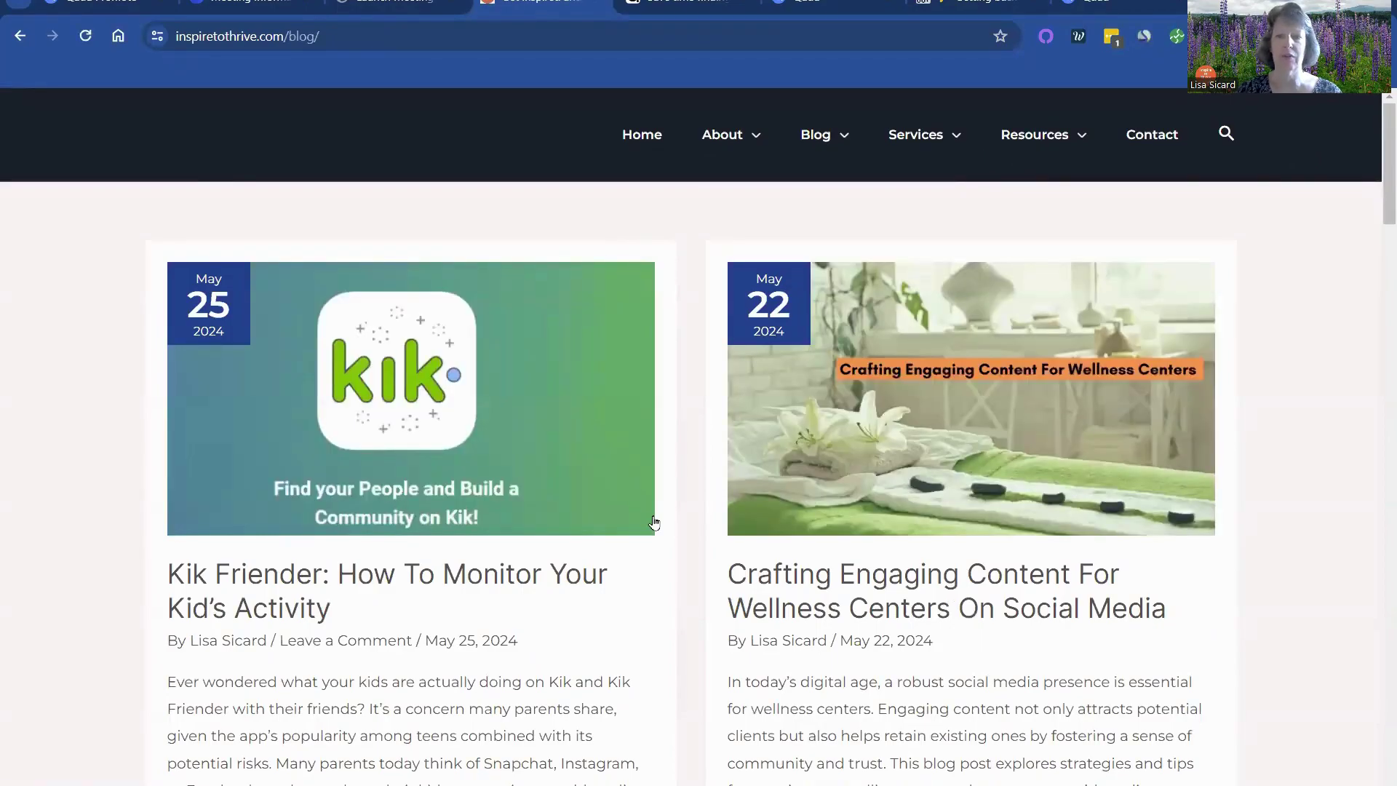
{"action": "scroll", "coordinate": [654, 522], "scroll_direction": "down", "scroll_amount": 9}
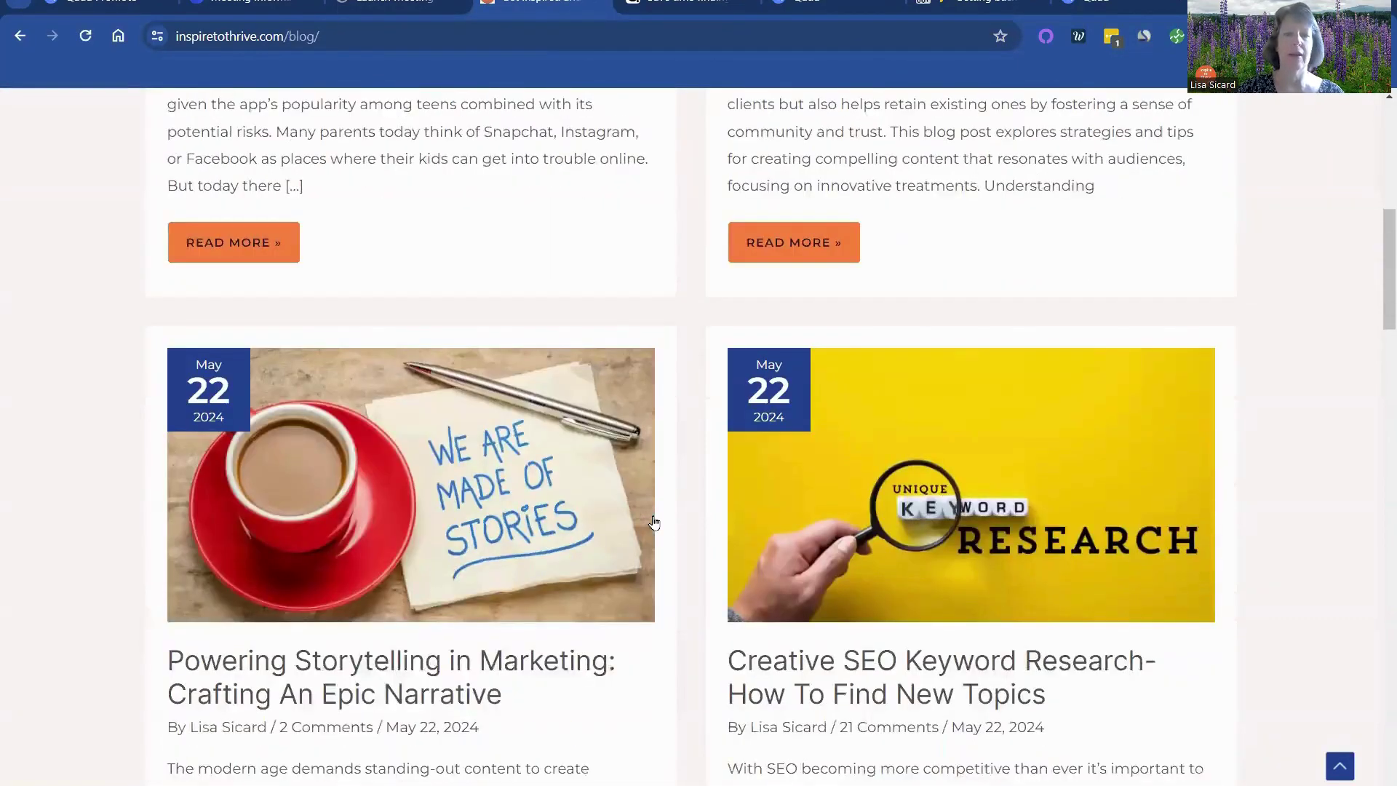
{"action": "scroll", "coordinate": [654, 522], "scroll_direction": "up", "scroll_amount": 8}
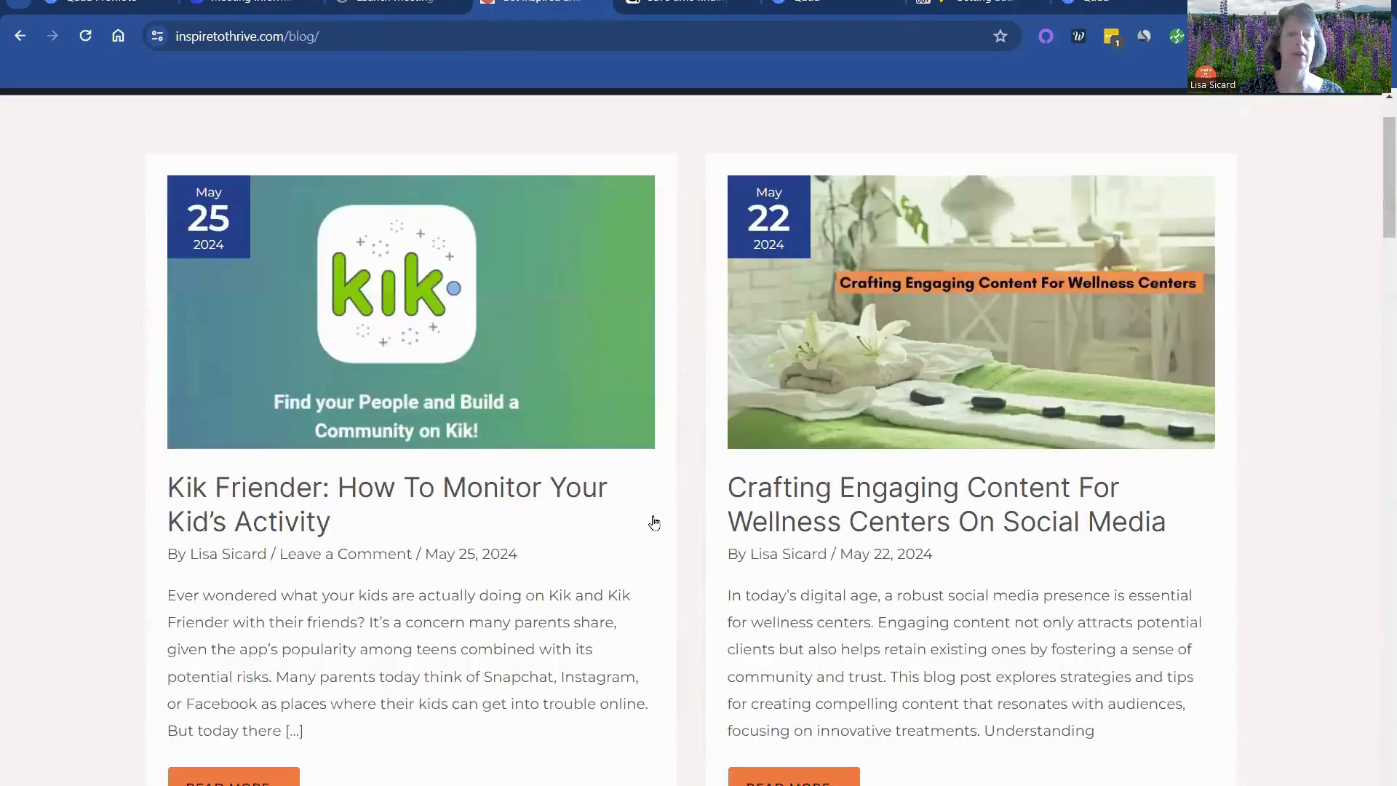
{"action": "left_click", "coordinate": [654, 521]}
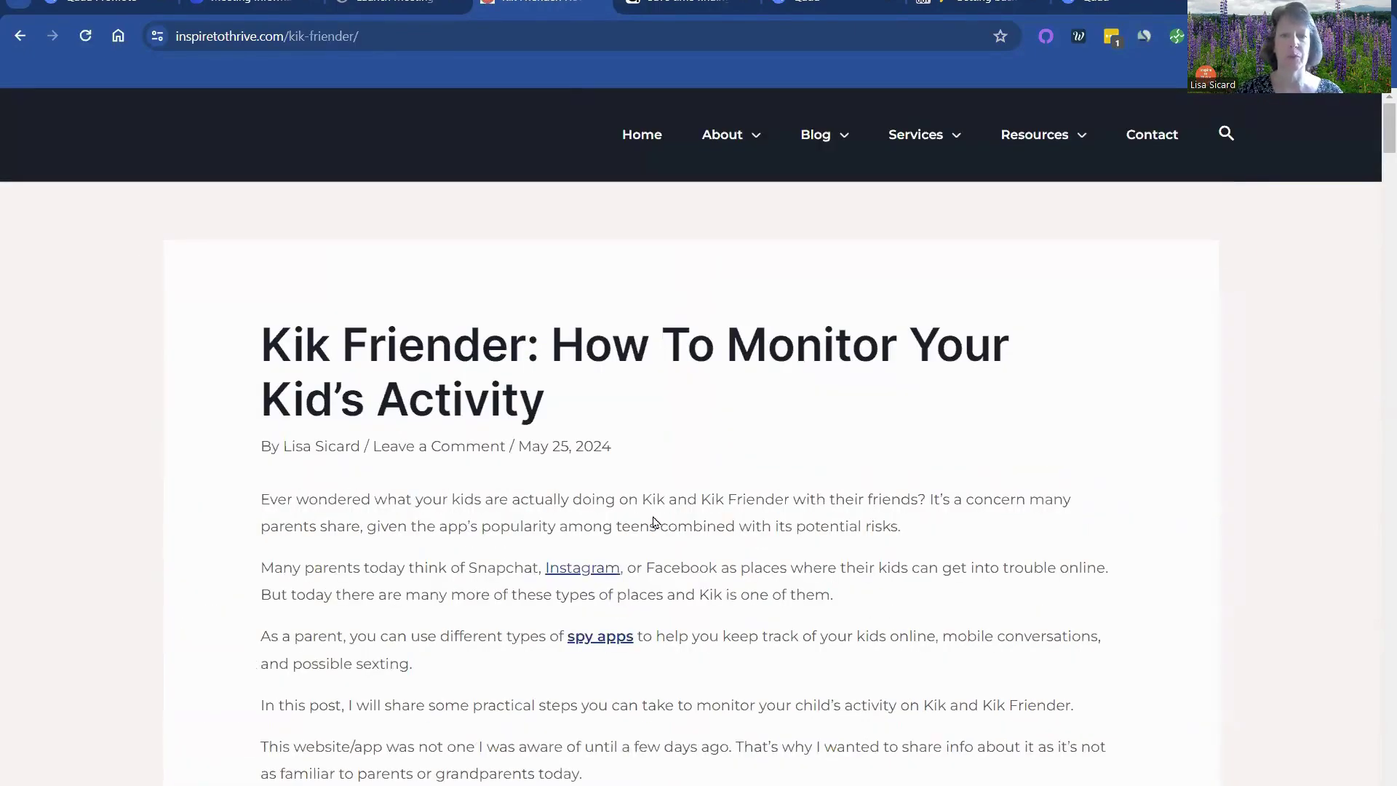
Open the Snapchat monitoring post from Related Posts and select its web address for copying.
{"action": "scroll", "coordinate": [654, 521], "scroll_direction": "down", "scroll_amount": 20}
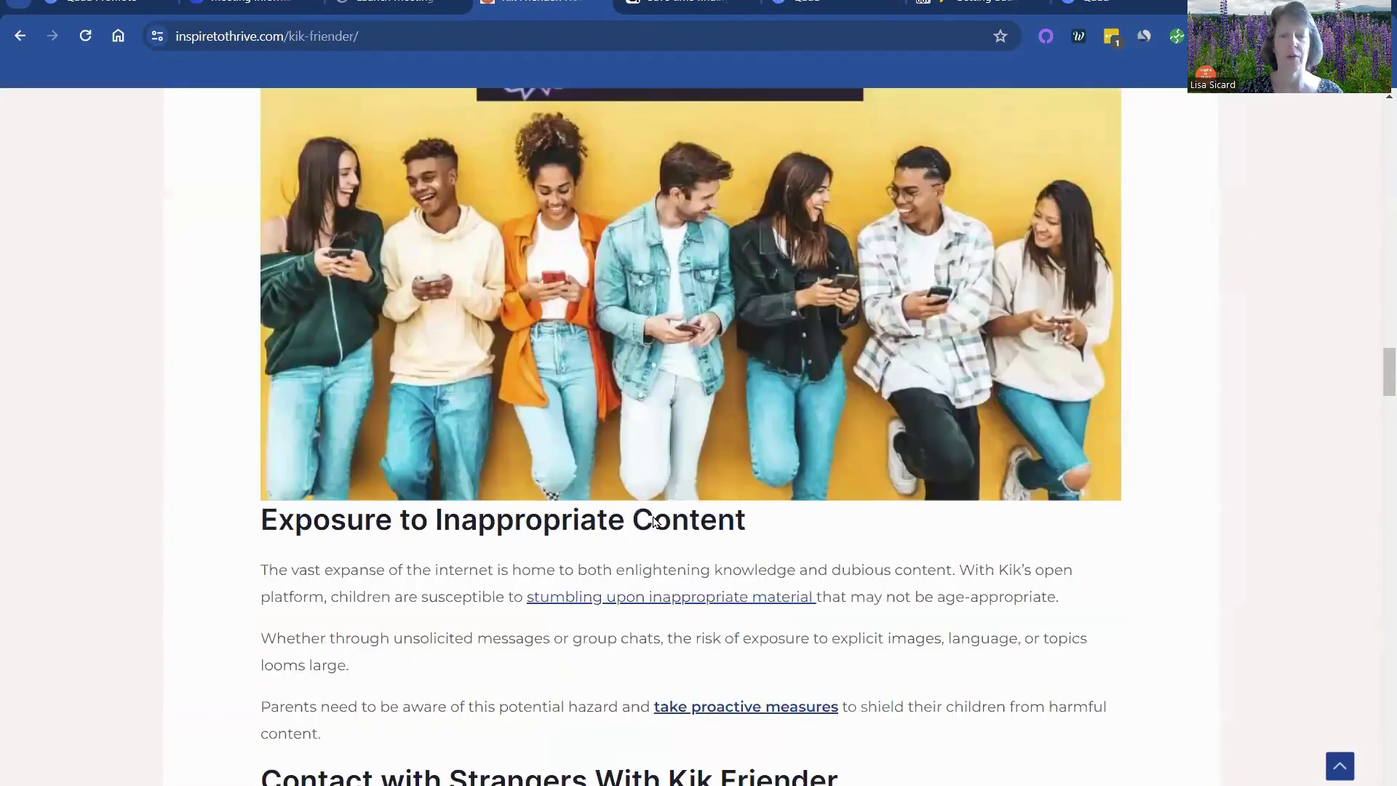
{"action": "scroll", "coordinate": [654, 522], "scroll_direction": "down", "scroll_amount": 15}
{"action": "scroll", "coordinate": [654, 522], "scroll_direction": "down", "scroll_amount": 20}
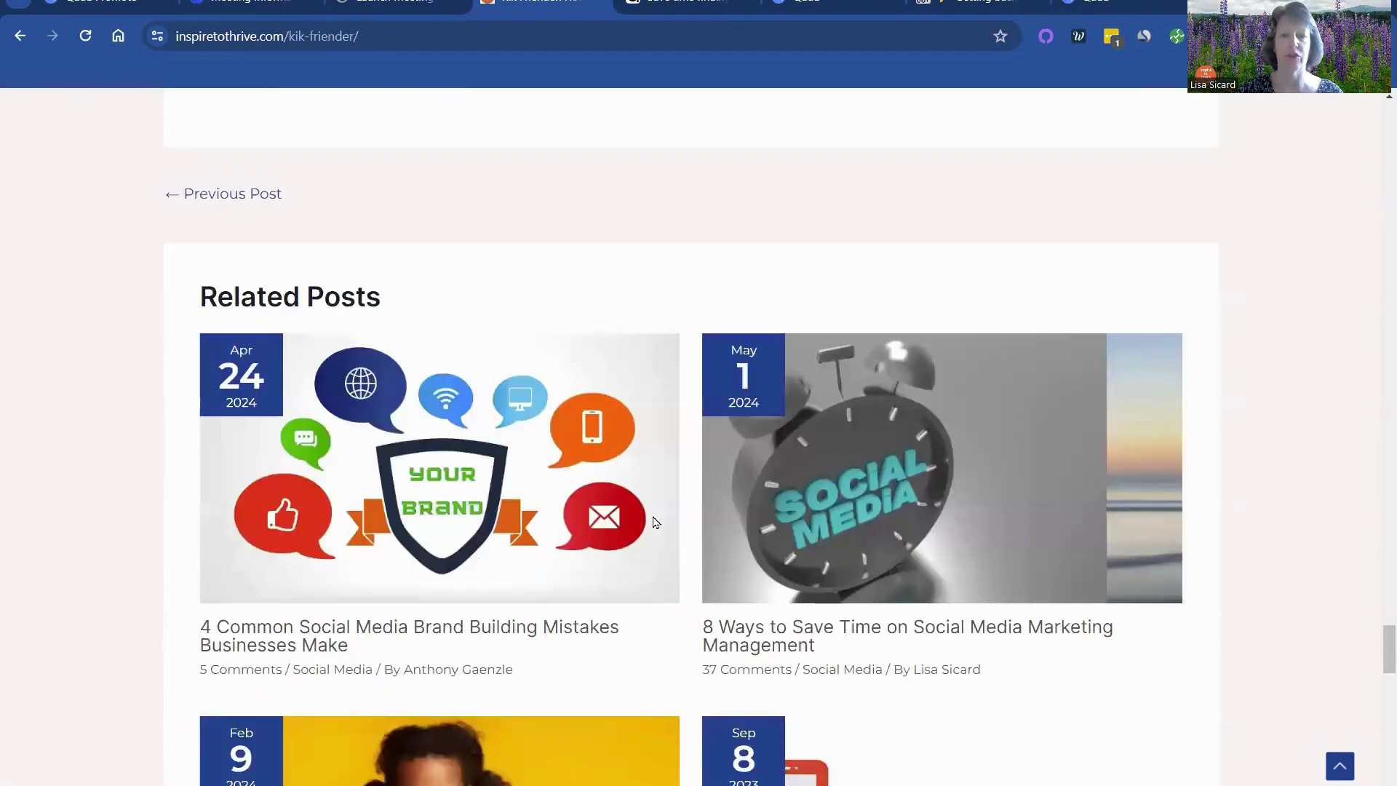
{"action": "scroll", "coordinate": [654, 521], "scroll_direction": "down", "scroll_amount": 1}
{"action": "scroll", "coordinate": [654, 521], "scroll_direction": "up", "scroll_amount": 1}
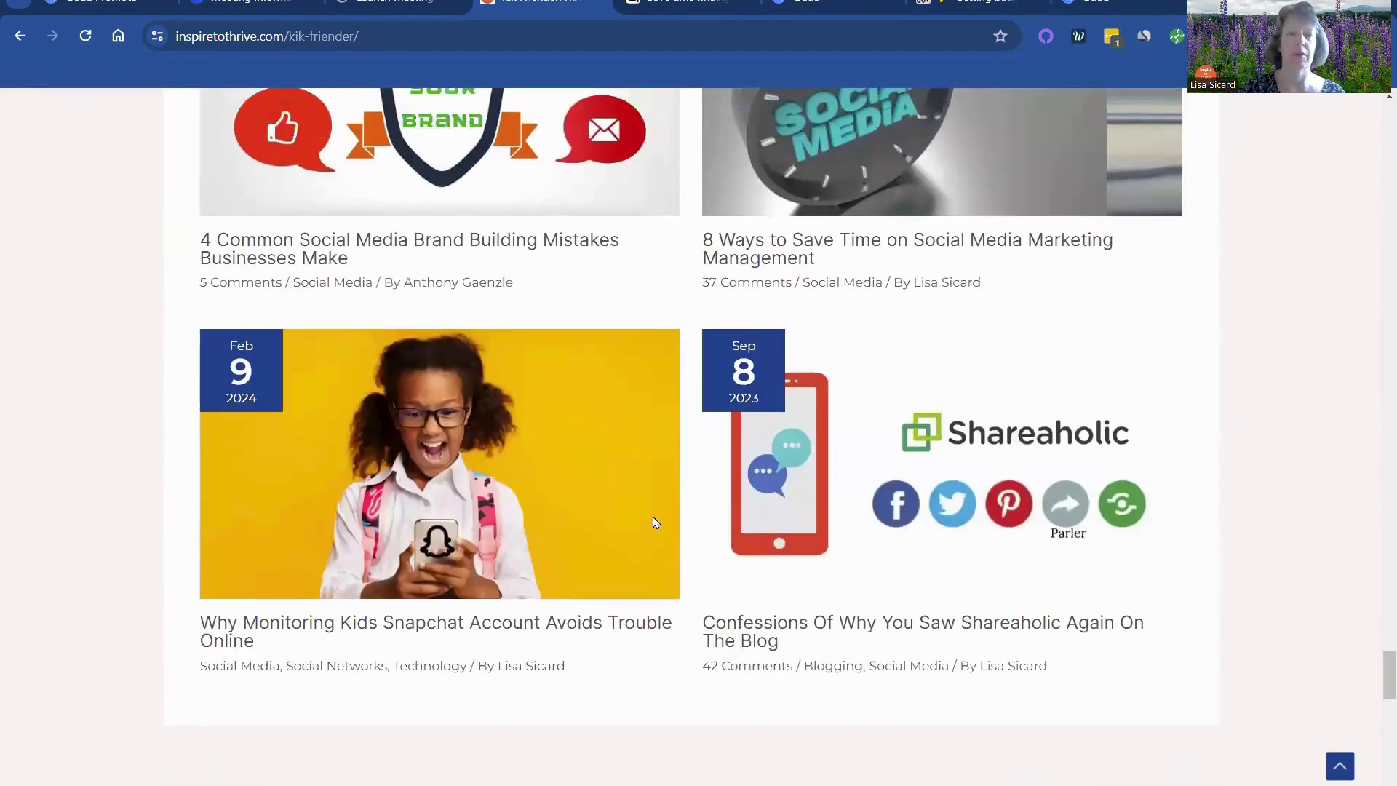
{"action": "left_click", "coordinate": [499, 636]}
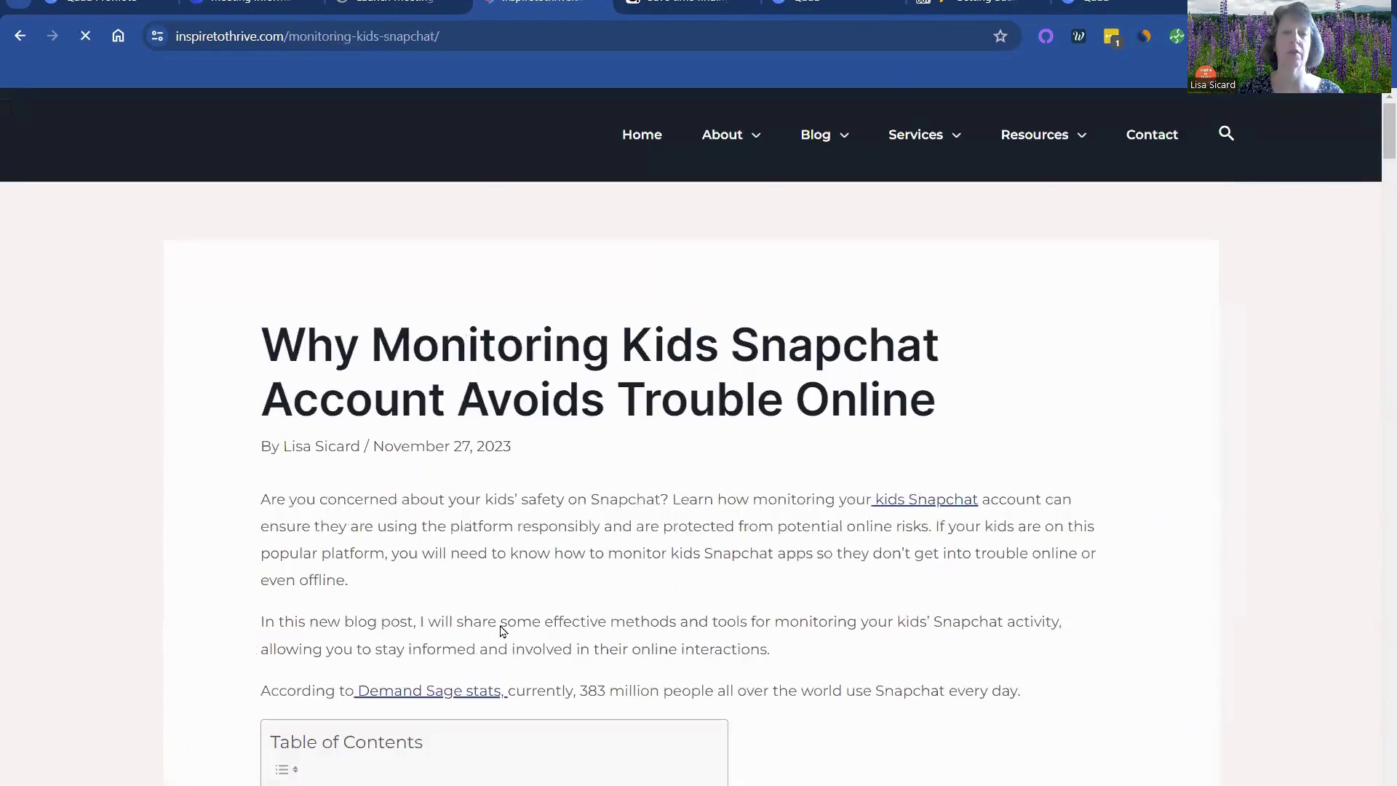
{"action": "key", "text": "ctrl+l"}
{"action": "right_click", "coordinate": [597, 23]}
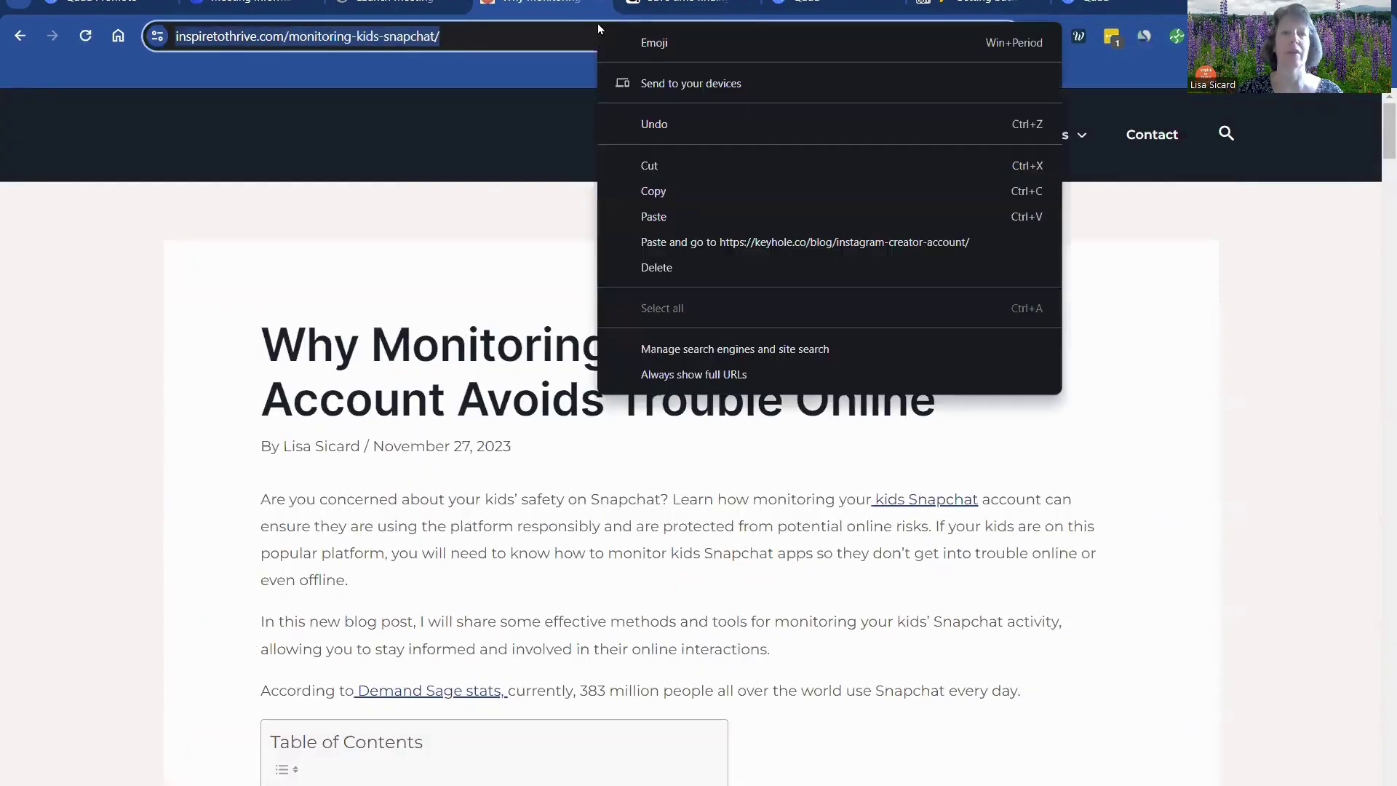
Bring the Snapchat post's URL into Quuu Promote and search categories for 'child'.
{"action": "left_click", "coordinate": [641, 188]}
{"action": "key", "text": "ctrl+1"}
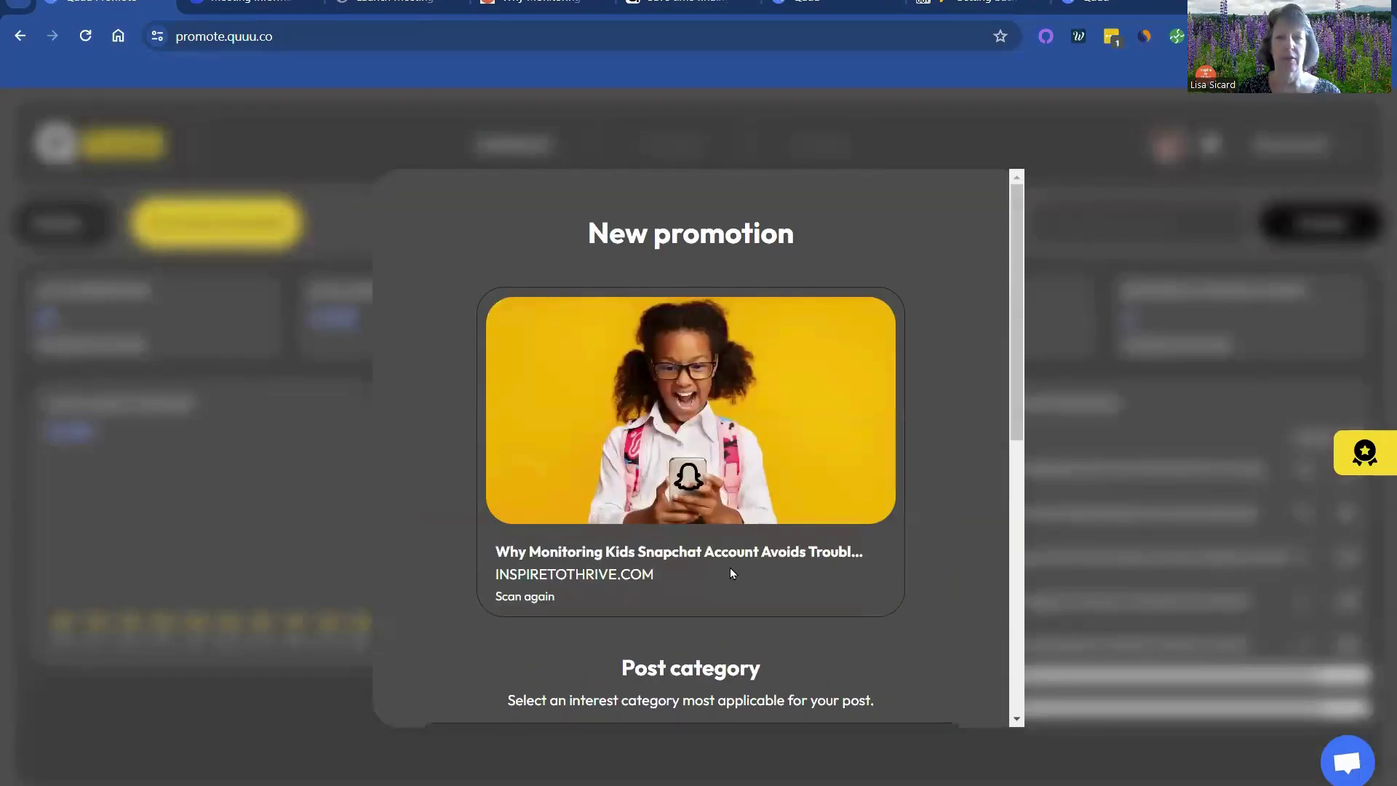
{"action": "scroll", "coordinate": [730, 567], "scroll_direction": "down", "scroll_amount": 8}
{"action": "scroll", "coordinate": [737, 451], "scroll_direction": "up", "scroll_amount": 8}
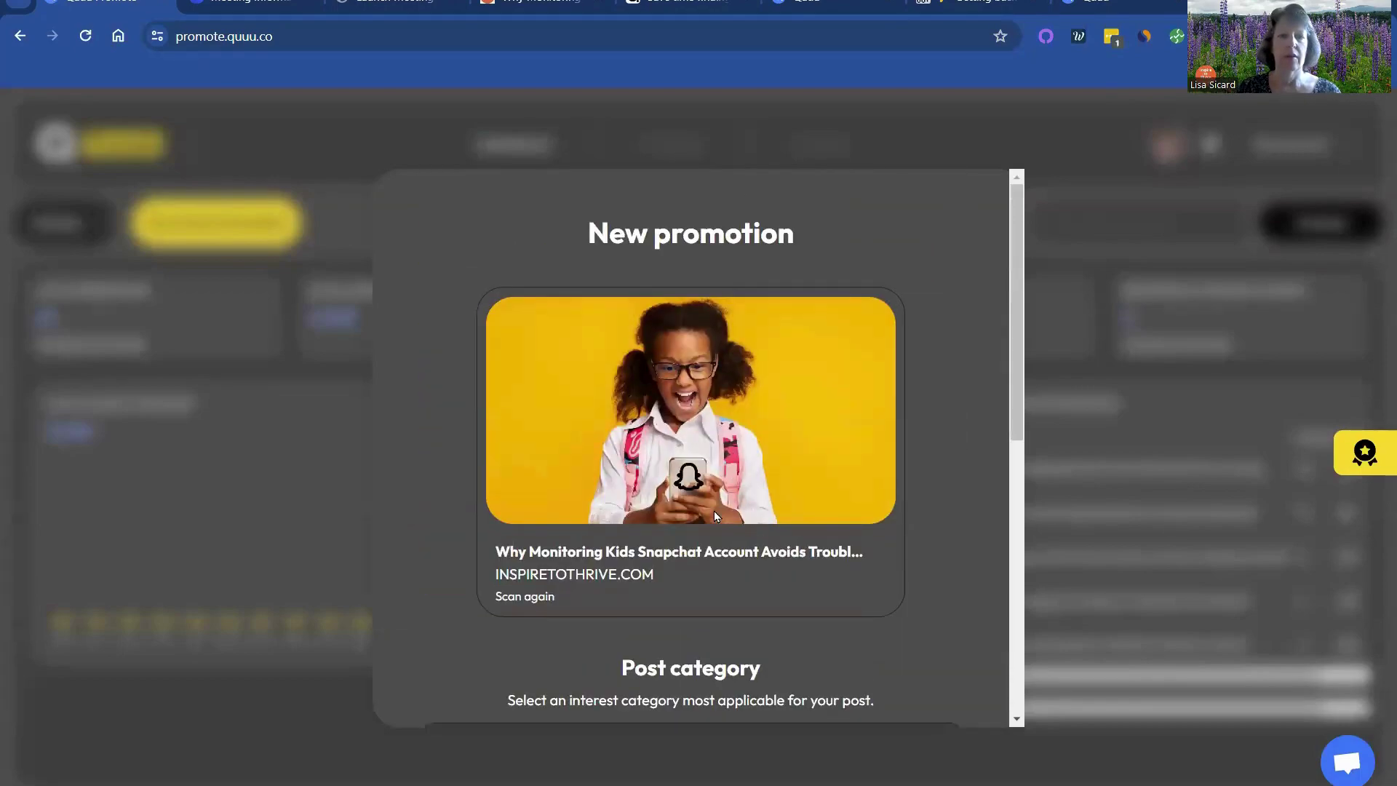
{"action": "scroll", "coordinate": [714, 515], "scroll_direction": "down", "scroll_amount": 3}
{"action": "type", "text": "child"}
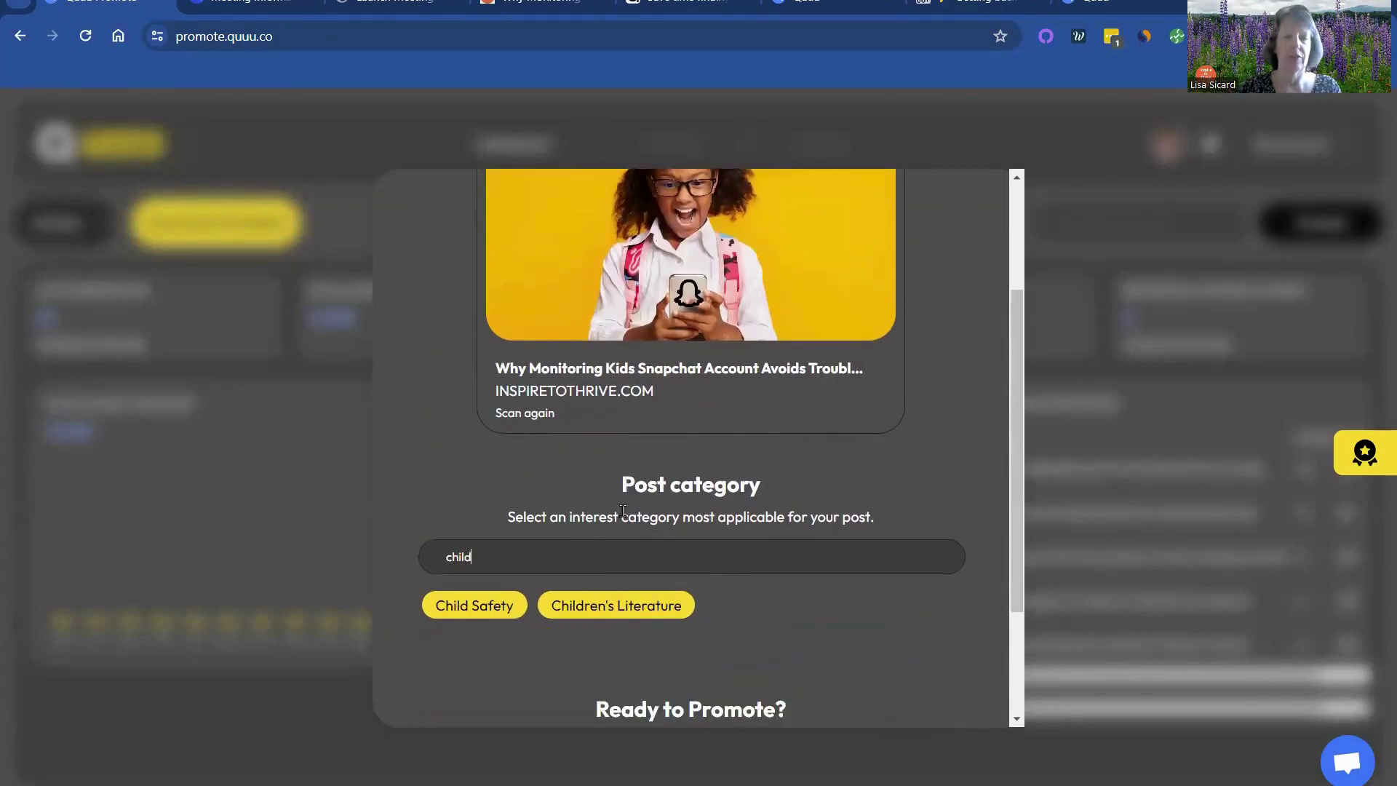
Pick Child Safety, submit and confirm the promotion, and dismiss the in-review notice.
{"action": "left_click", "coordinate": [486, 605]}
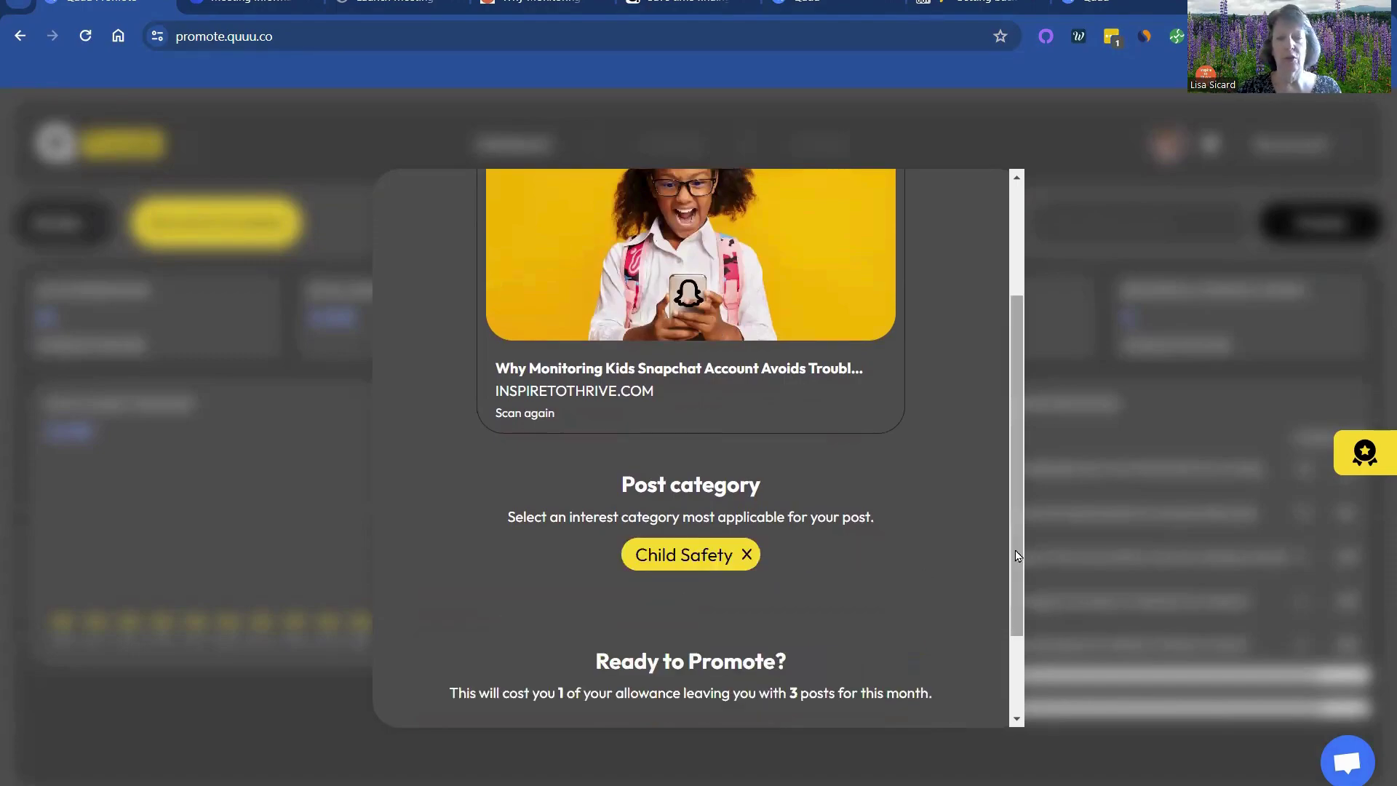
{"action": "scroll", "coordinate": [1020, 599], "scroll_direction": "down", "scroll_amount": 2}
{"action": "left_click", "coordinate": [720, 627]}
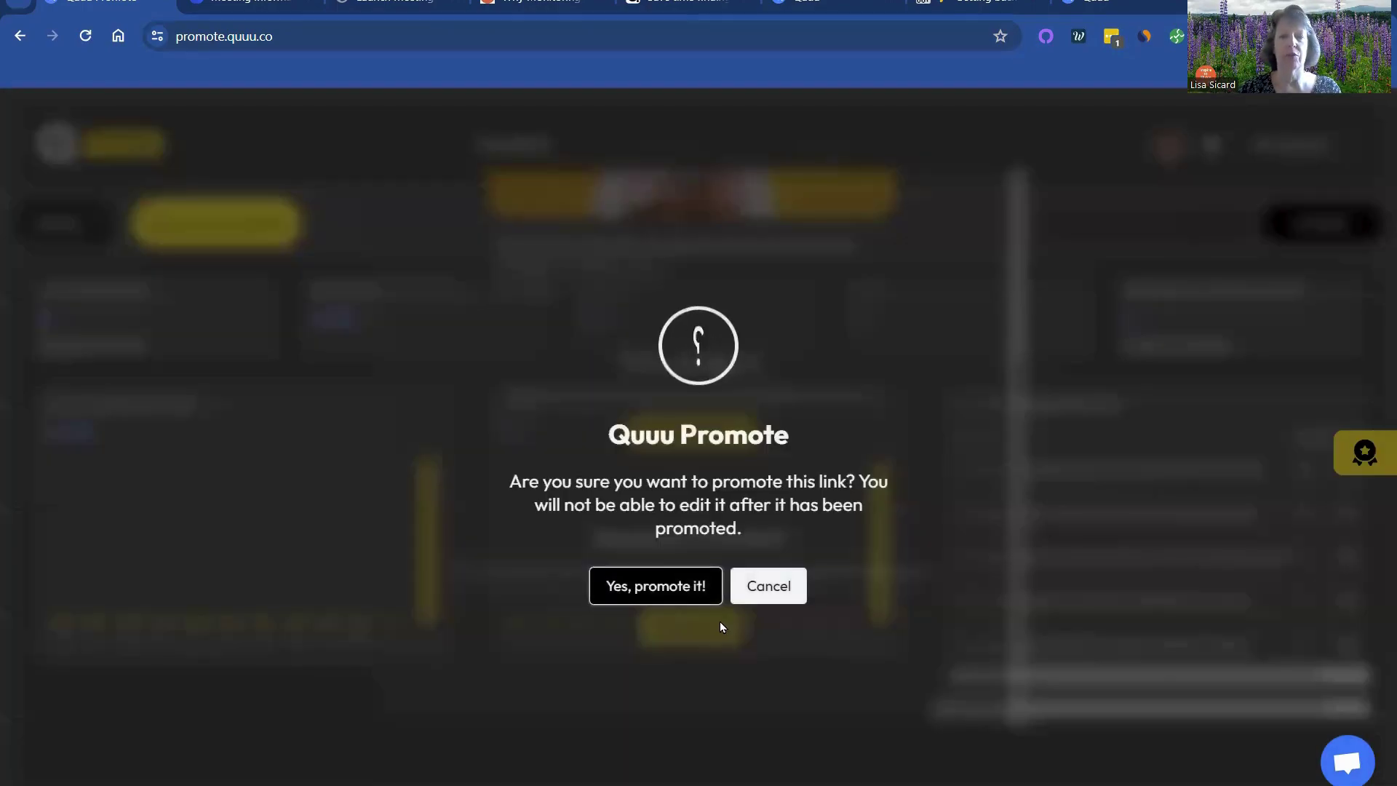
{"action": "left_click", "coordinate": [666, 595]}
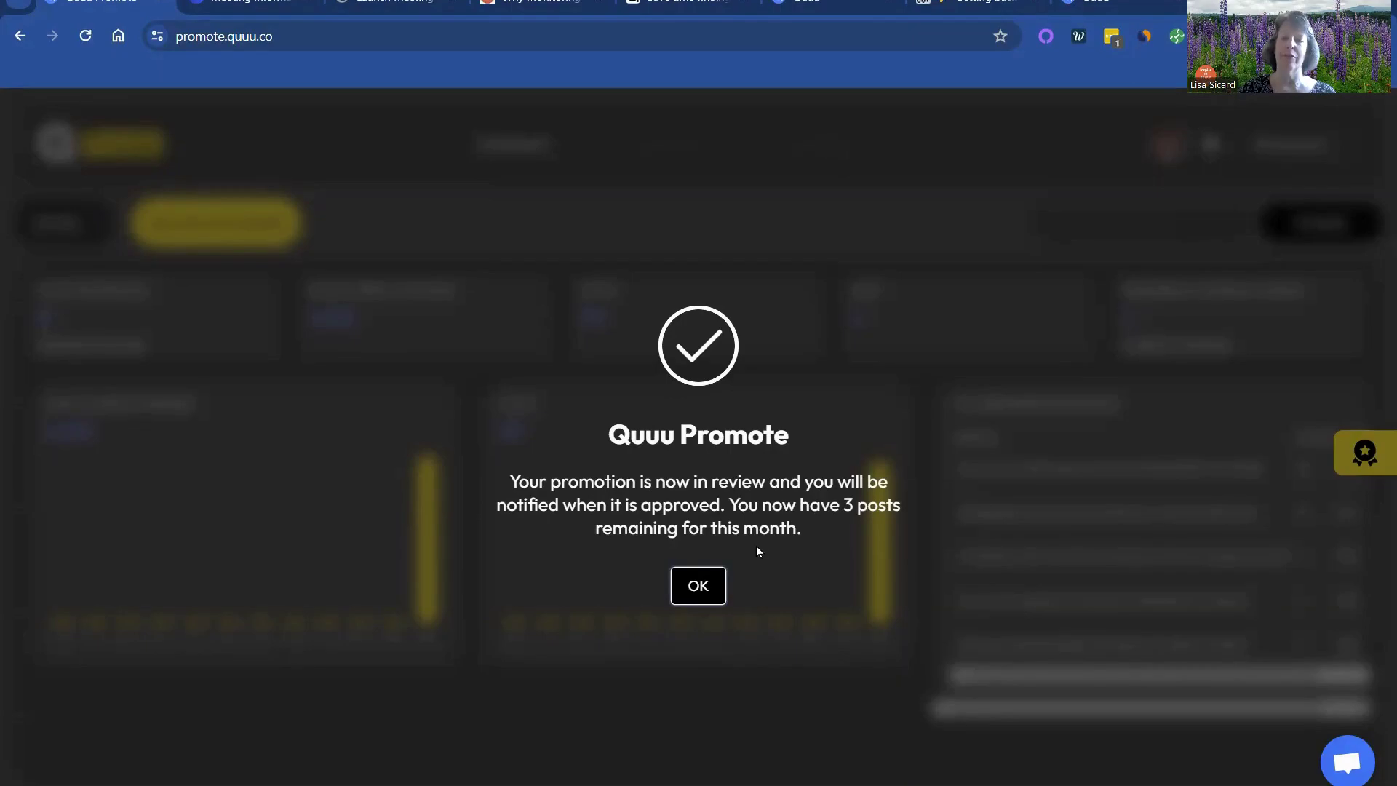
{"action": "left_click", "coordinate": [713, 582]}
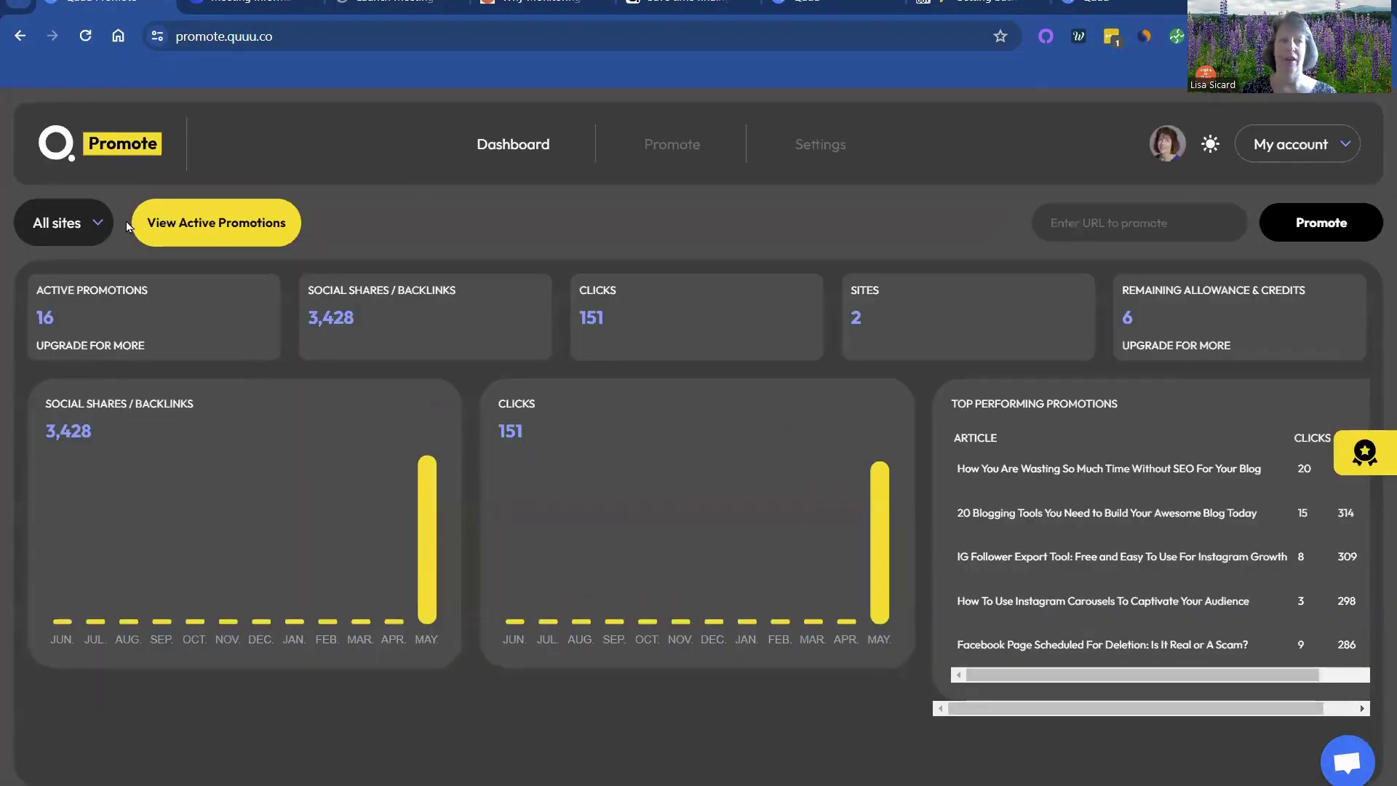
Reload the dashboard so clicks show 152 and remaining allowance and credits show 5.
{"action": "left_click", "coordinate": [538, 144]}
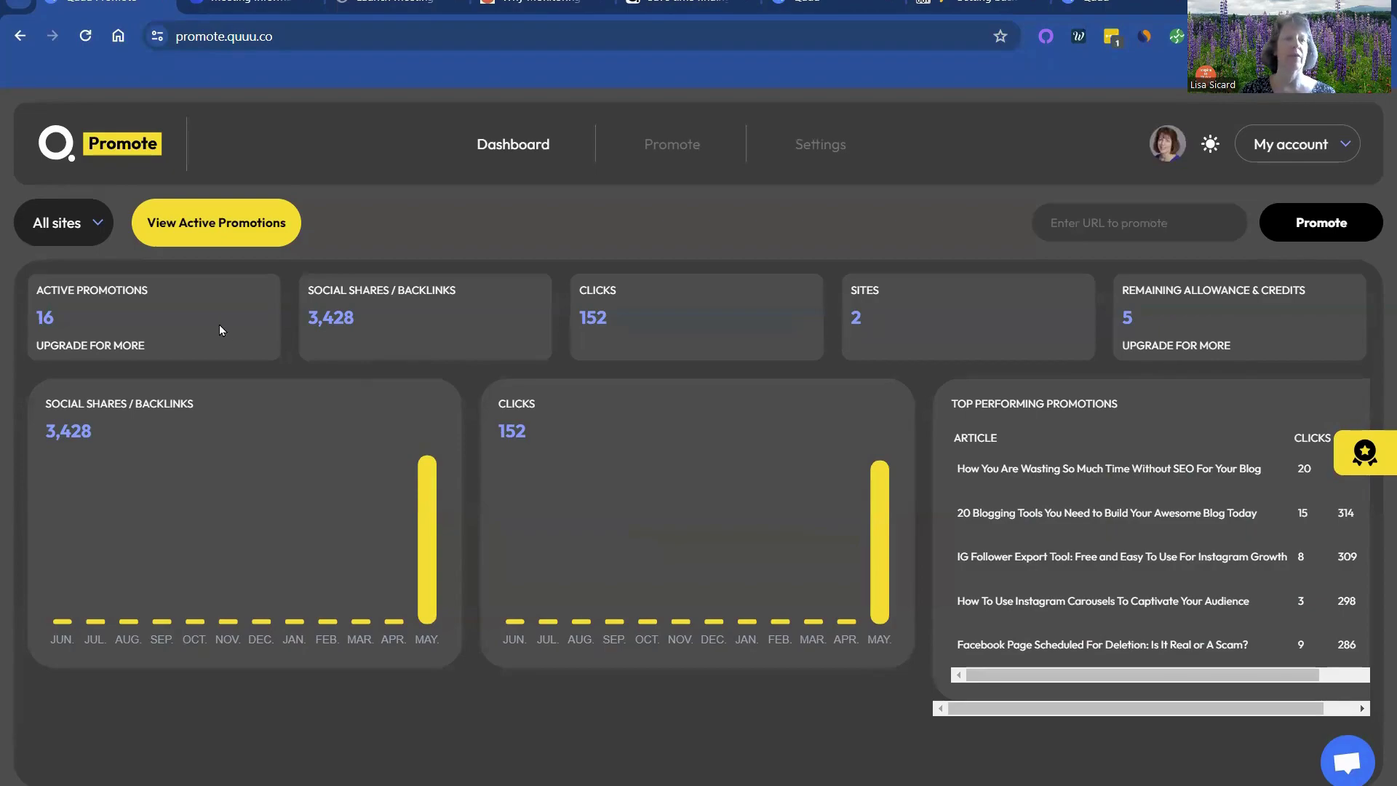
Browse the Promote grid of all promotions, including the Snapchat post at 2 clicks and 90/90 days.
{"action": "left_click", "coordinate": [680, 150]}
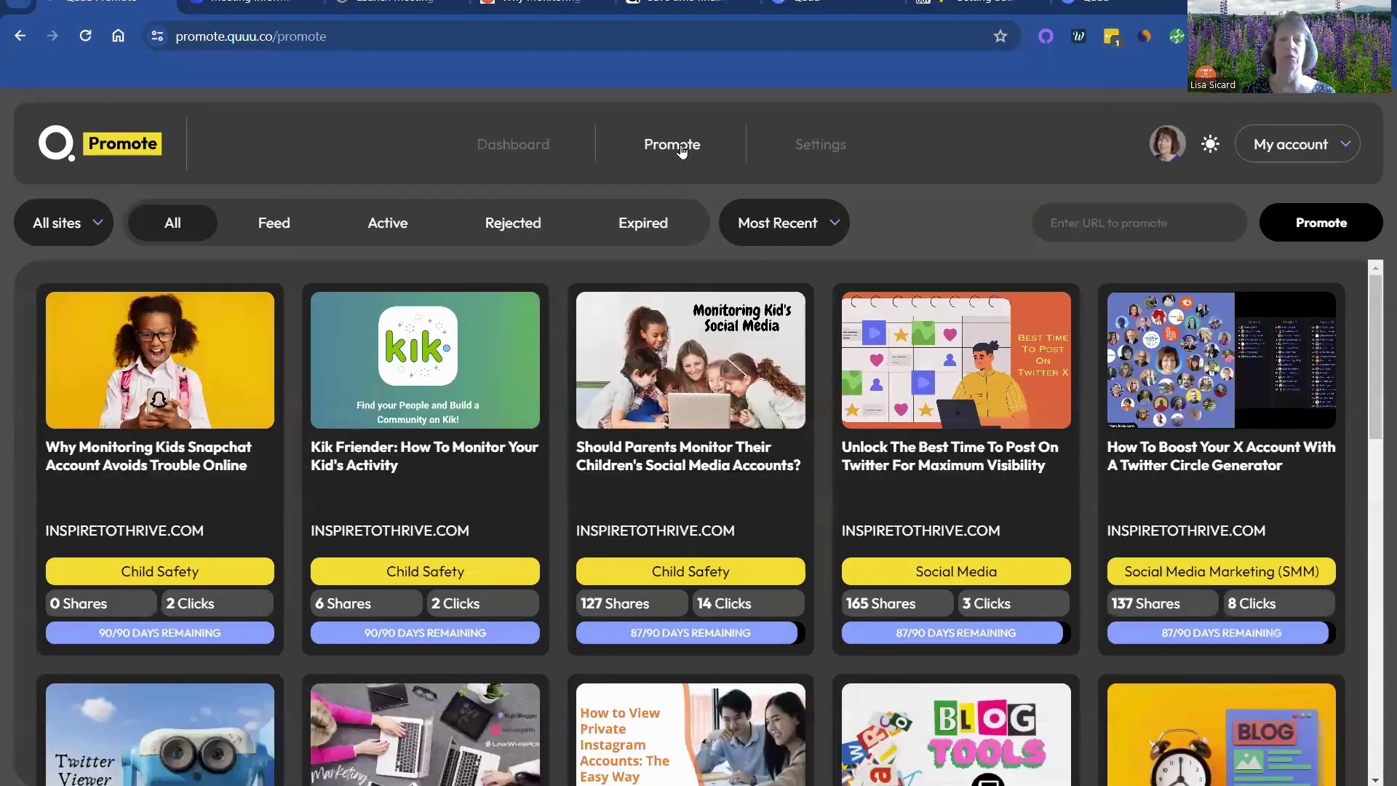
{"action": "mouse_move", "coordinate": [283, 382]}
{"action": "scroll", "coordinate": [282, 382], "scroll_direction": "down", "scroll_amount": 15}
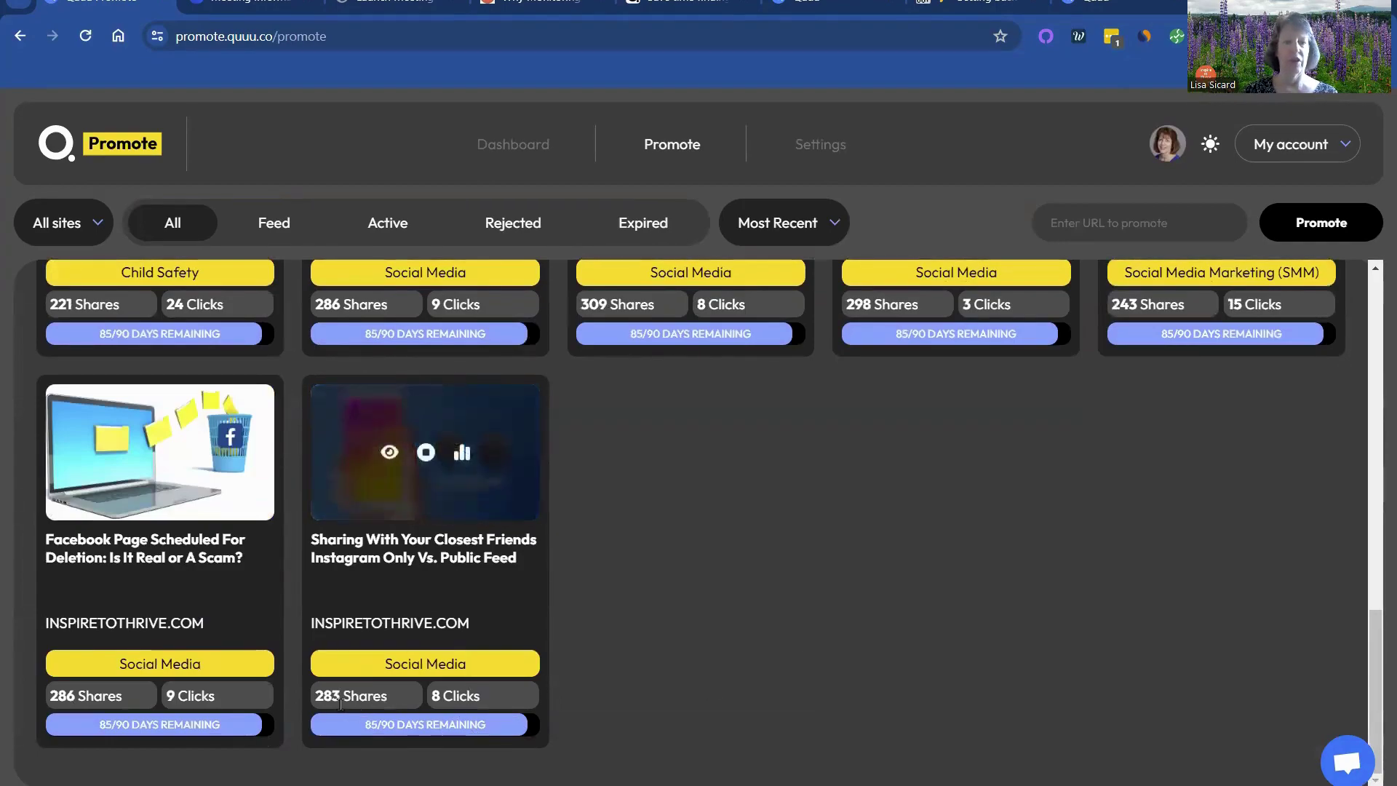
{"action": "mouse_move", "coordinate": [477, 611]}
{"action": "scroll", "coordinate": [478, 611], "scroll_direction": "up", "scroll_amount": 5}
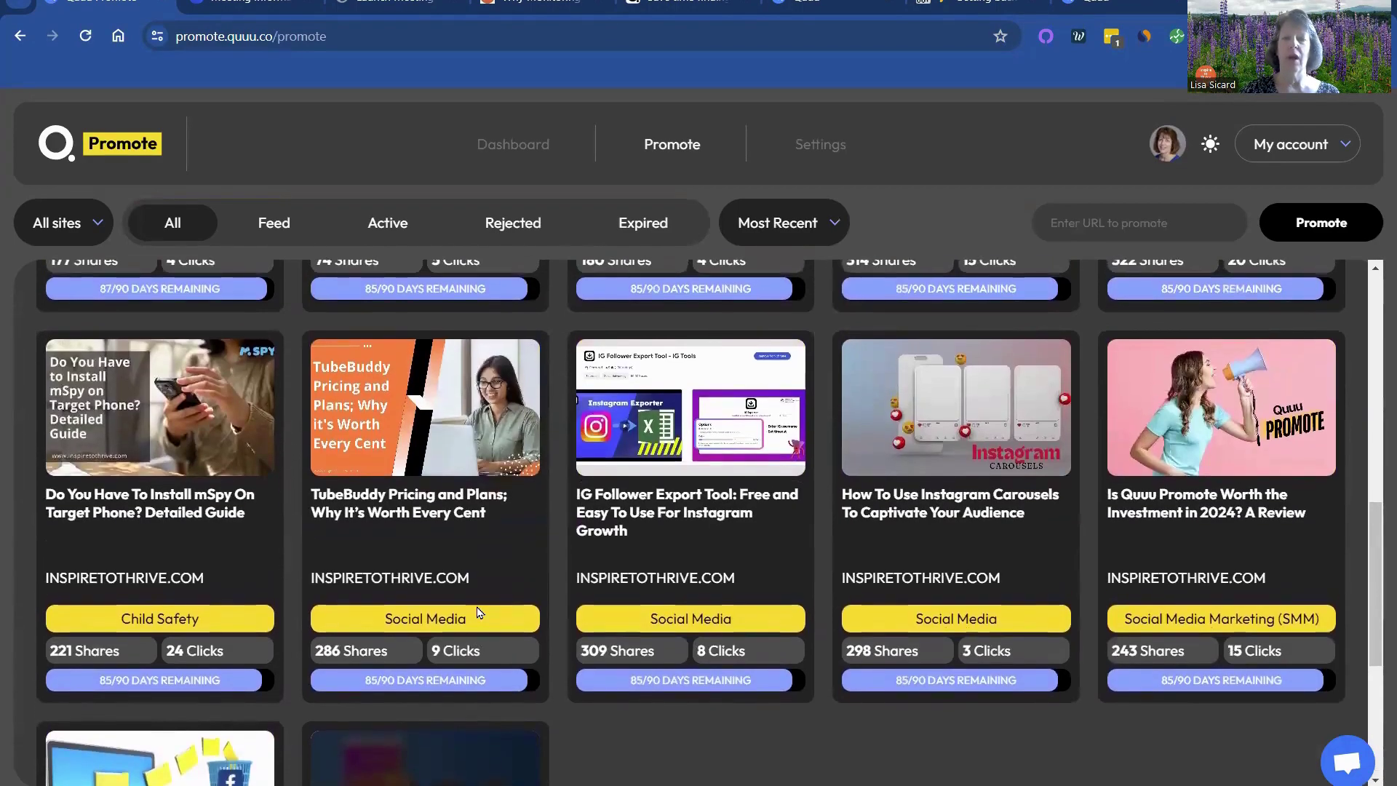
{"action": "scroll", "coordinate": [477, 611], "scroll_direction": "up", "scroll_amount": 1}
{"action": "scroll", "coordinate": [477, 611], "scroll_direction": "up", "scroll_amount": 1}
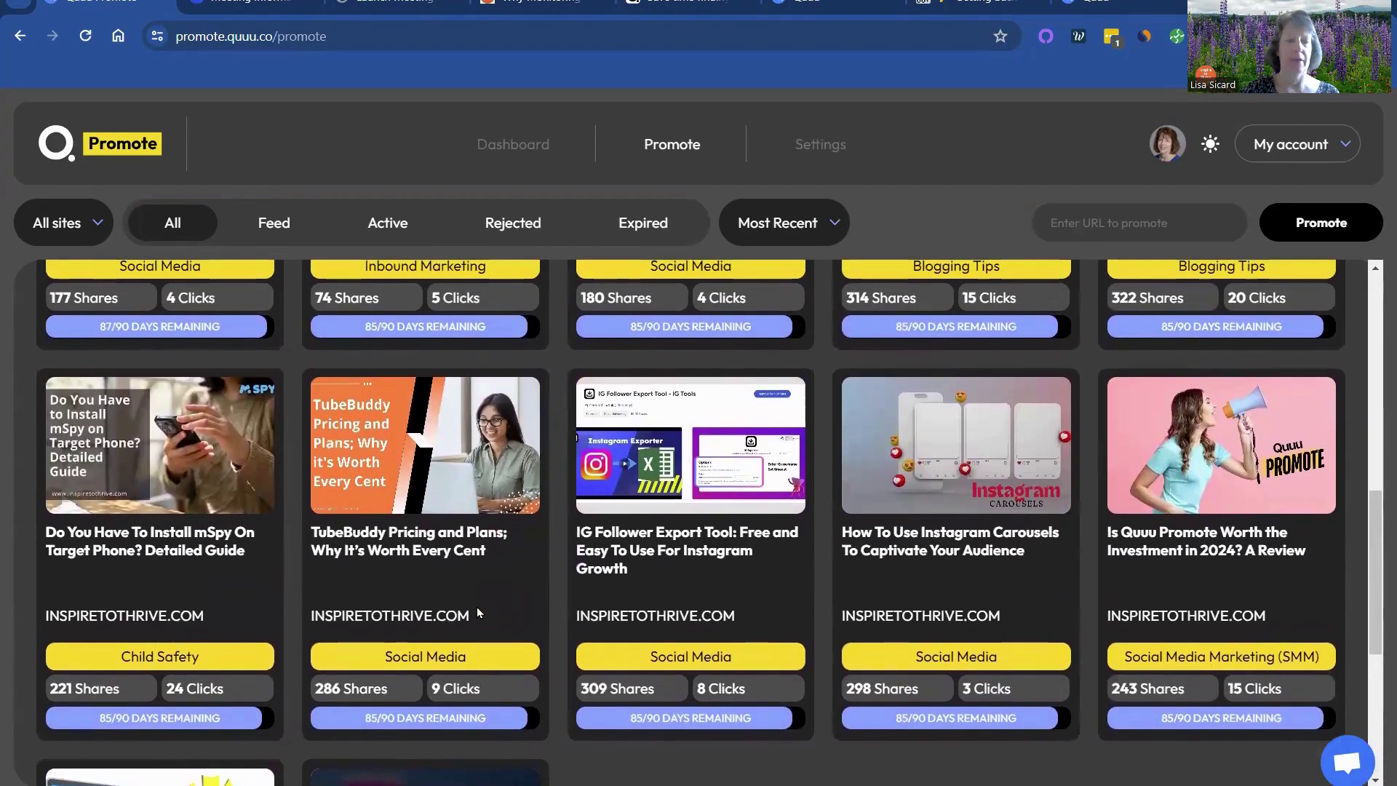
{"action": "scroll", "coordinate": [477, 607], "scroll_direction": "up", "scroll_amount": 2}
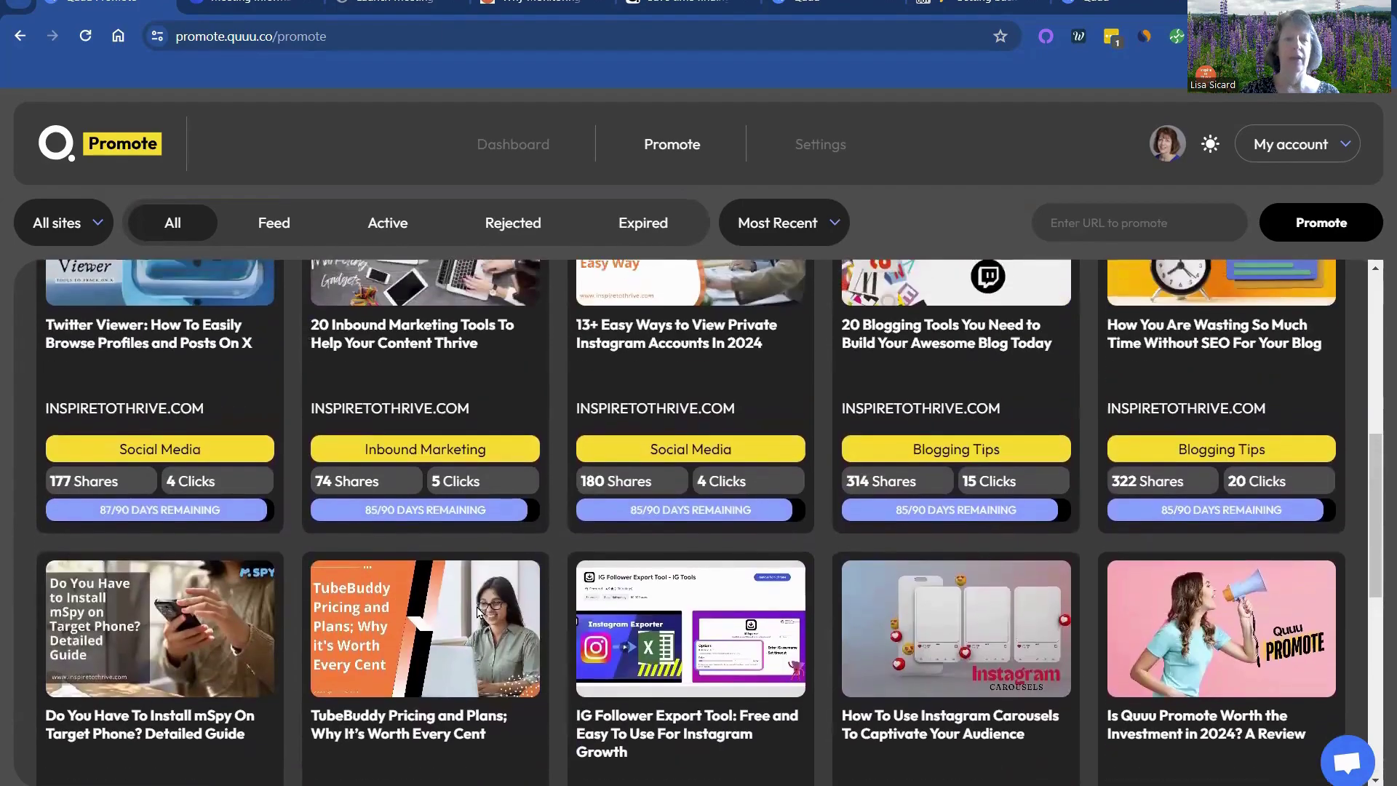
{"action": "scroll", "coordinate": [478, 607], "scroll_direction": "down", "scroll_amount": 1}
{"action": "scroll", "coordinate": [477, 607], "scroll_direction": "down", "scroll_amount": 2}
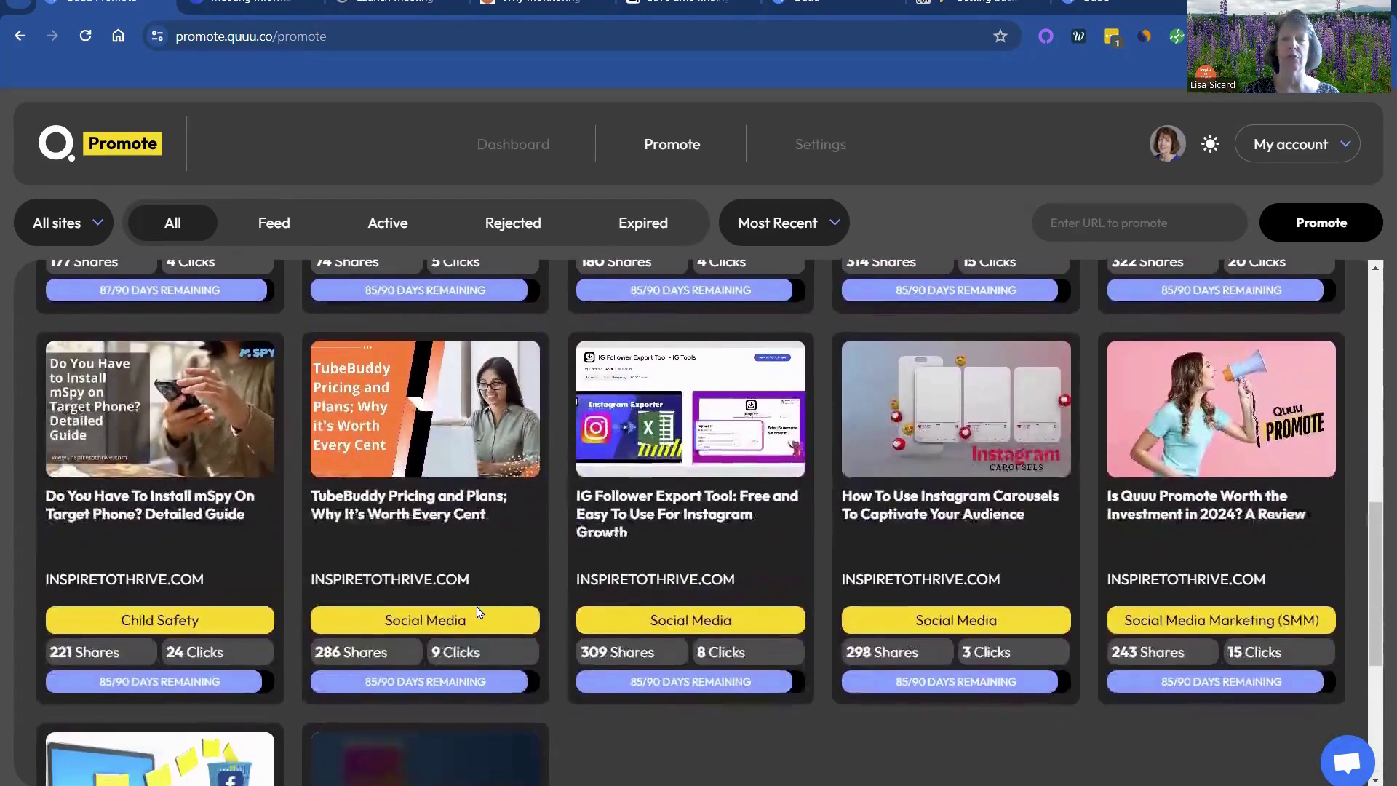
{"action": "scroll", "coordinate": [478, 607], "scroll_direction": "up", "scroll_amount": 3}
{"action": "scroll", "coordinate": [477, 607], "scroll_direction": "up", "scroll_amount": 4}
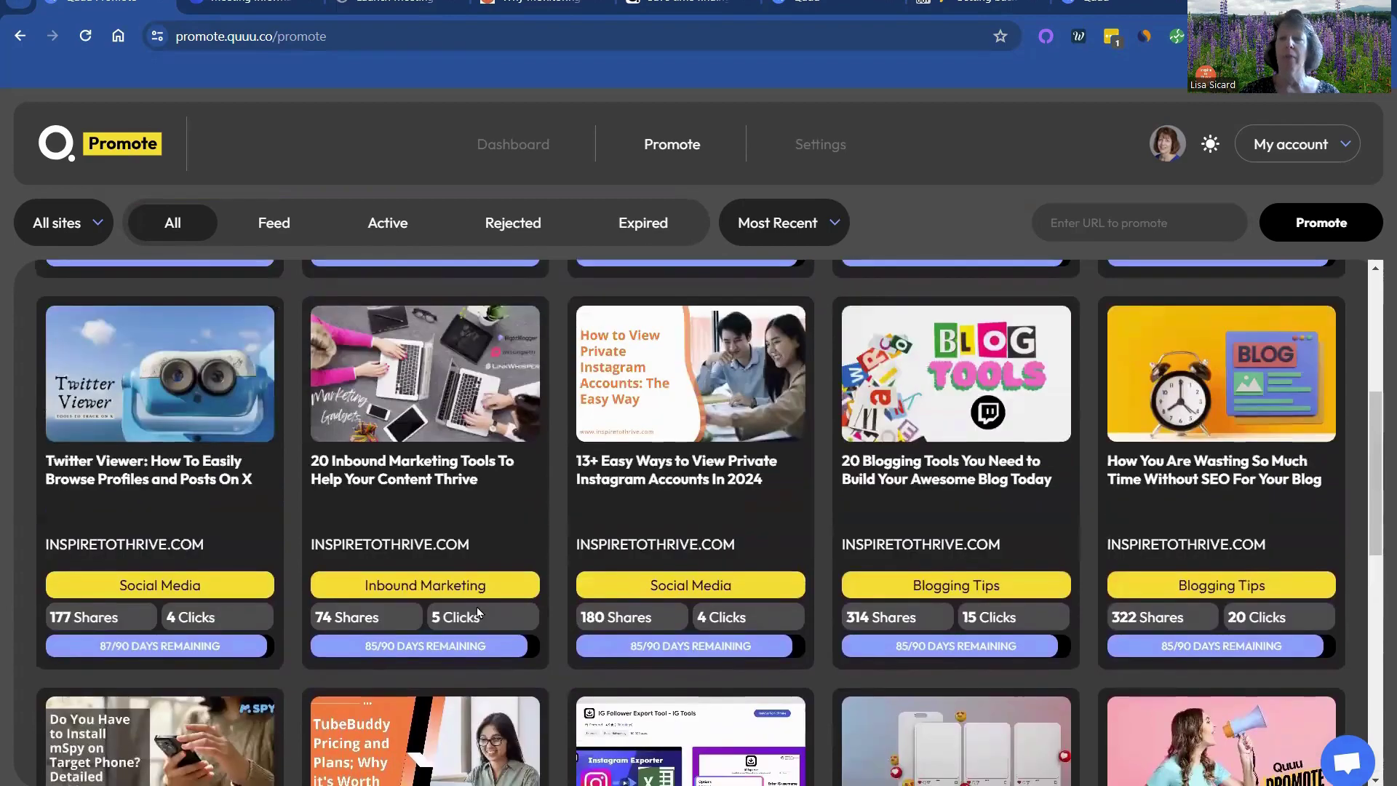
{"action": "scroll", "coordinate": [477, 612], "scroll_direction": "up", "scroll_amount": 1}
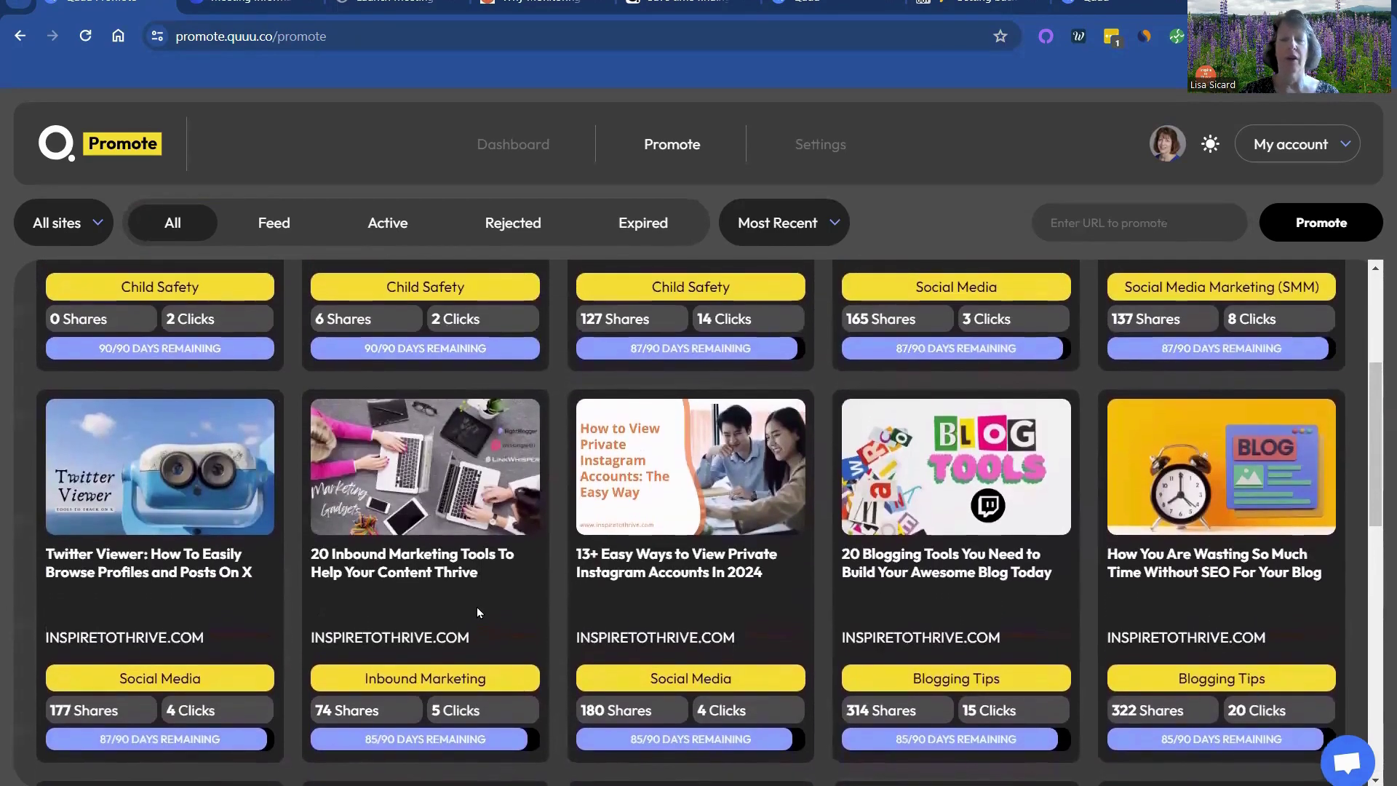
{"action": "scroll", "coordinate": [477, 612], "scroll_direction": "up", "scroll_amount": 4}
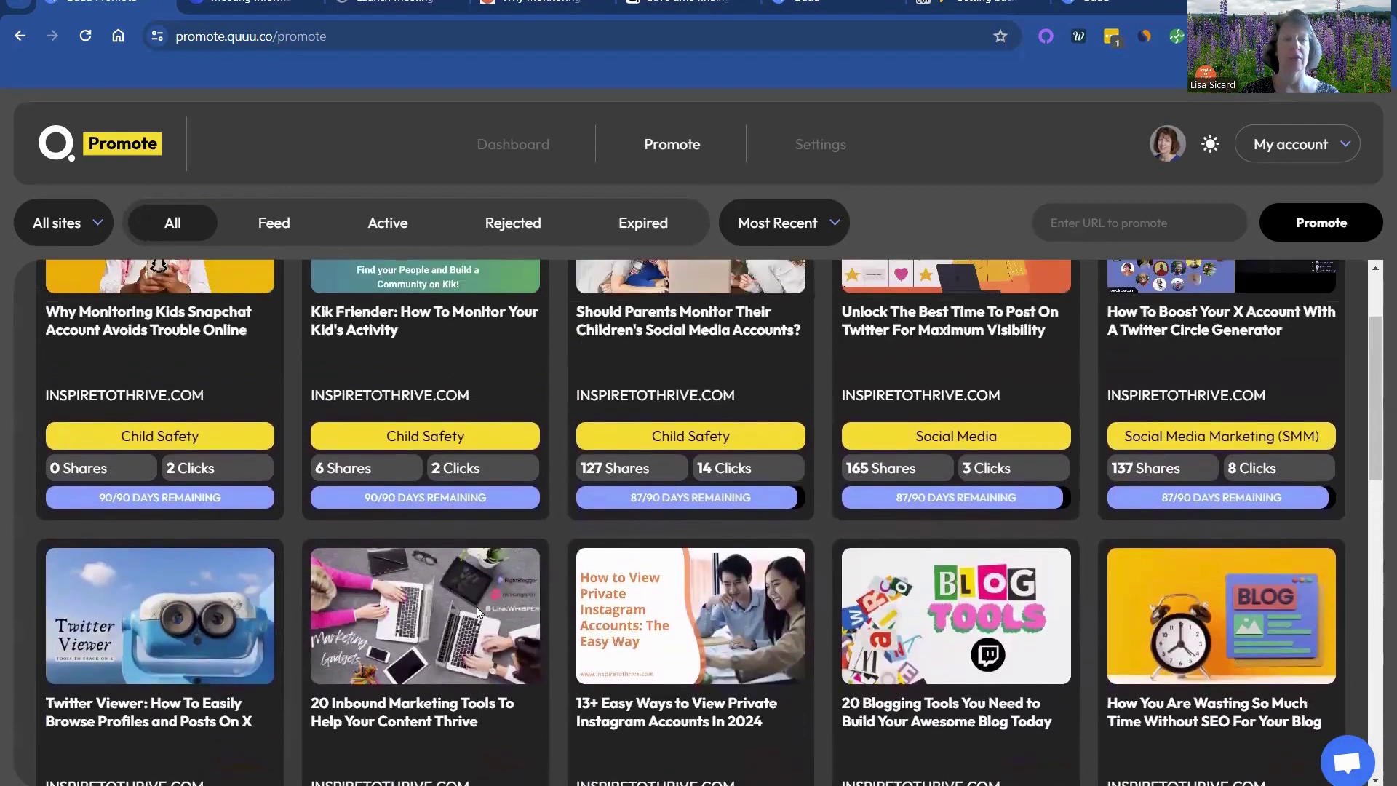
{"action": "scroll", "coordinate": [477, 612], "scroll_direction": "up", "scroll_amount": 1}
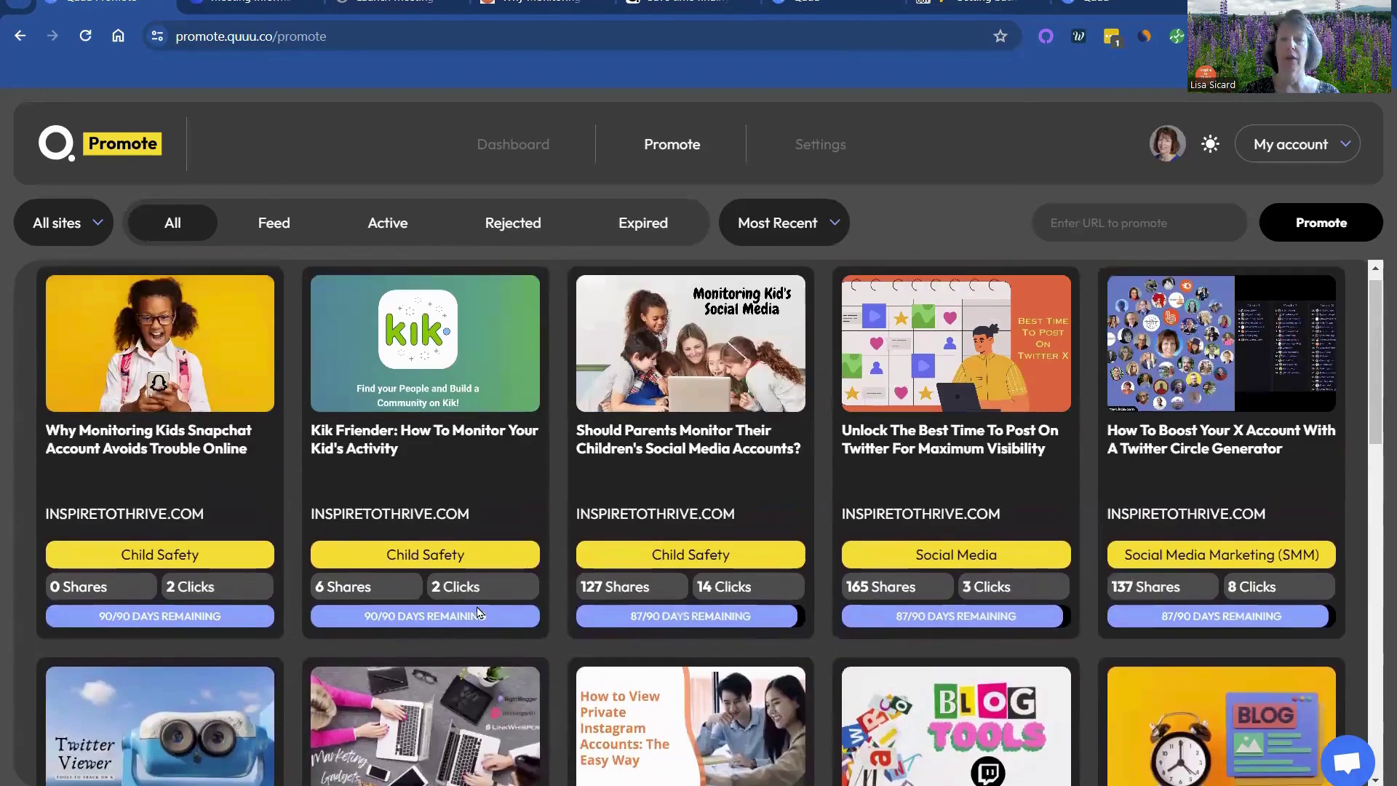
{"action": "scroll", "coordinate": [477, 612], "scroll_direction": "down", "scroll_amount": 10}
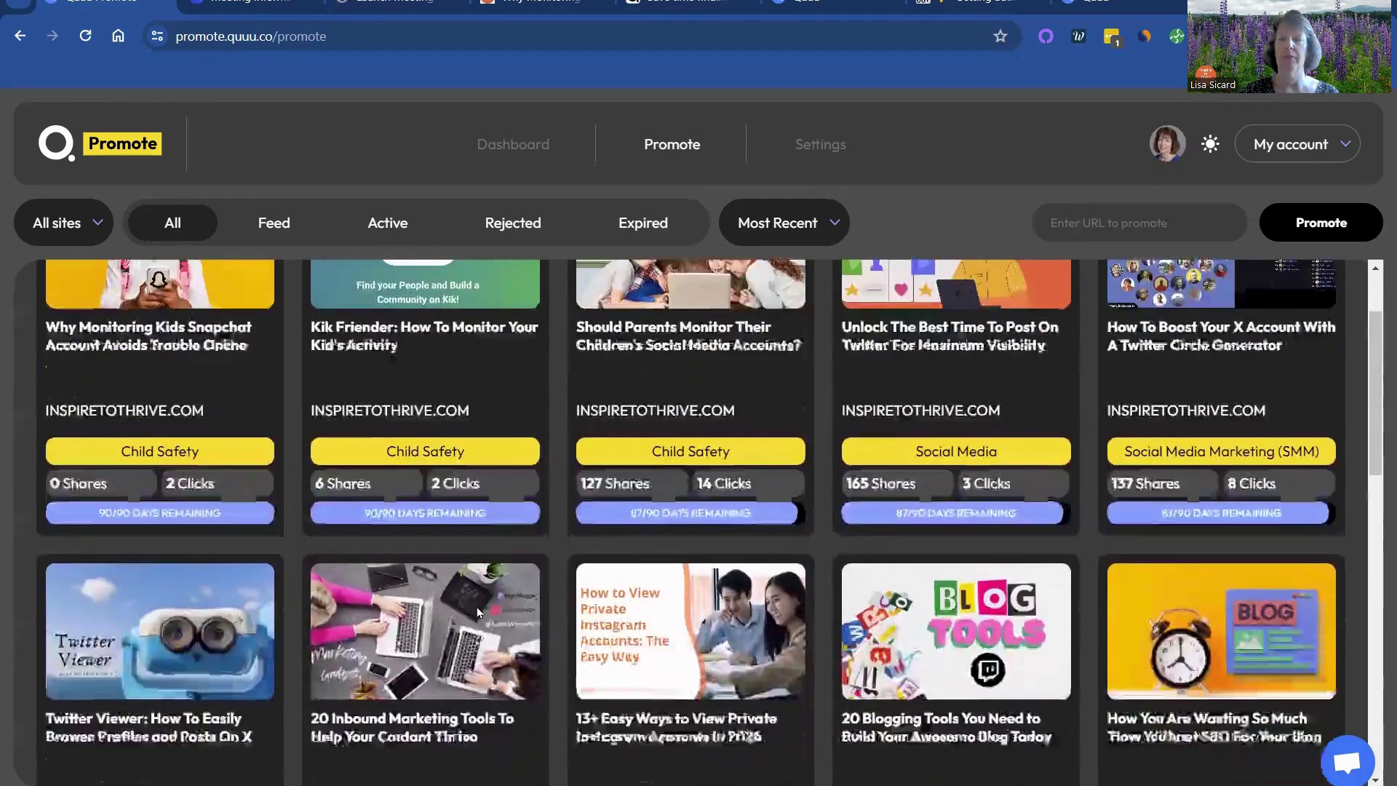
{"action": "scroll", "coordinate": [477, 611], "scroll_direction": "down", "scroll_amount": 5}
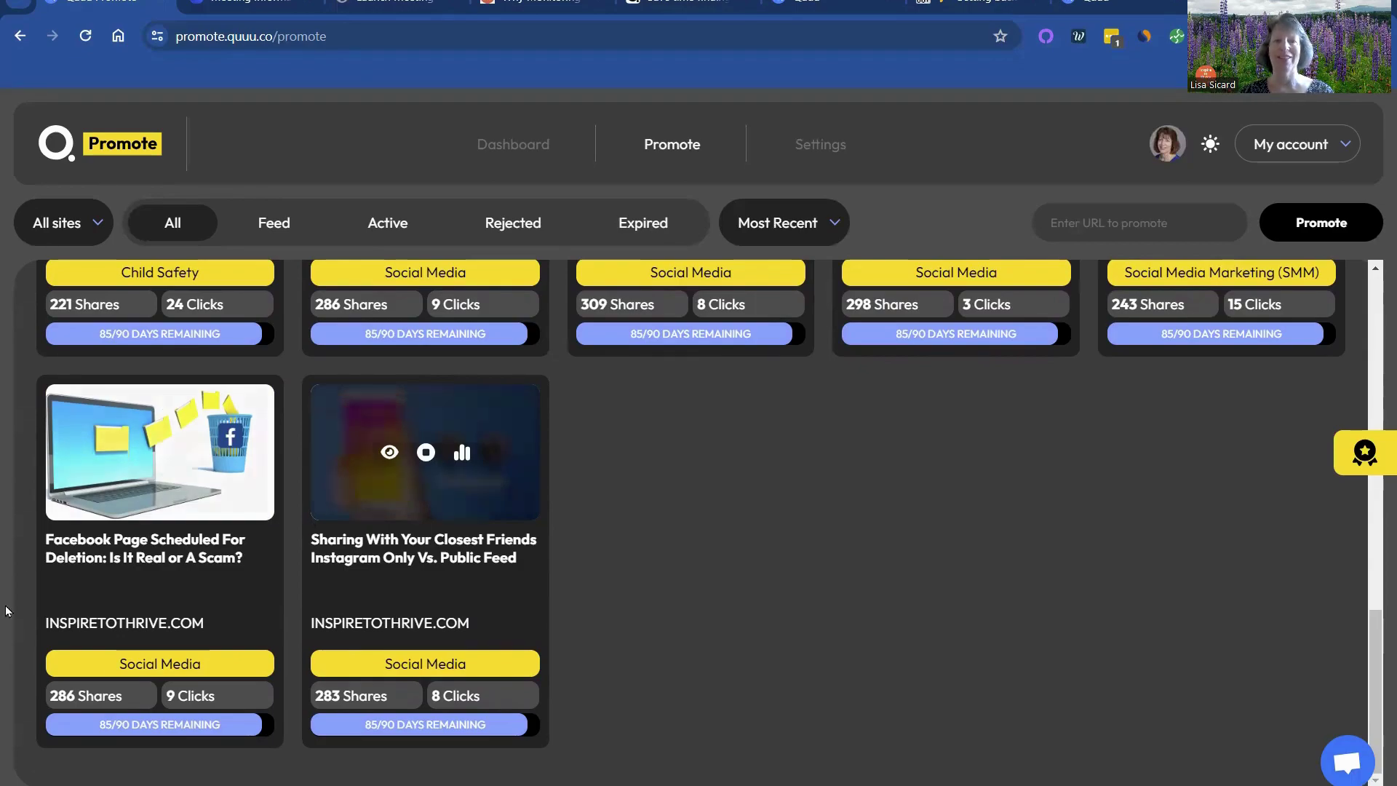
{"action": "scroll", "coordinate": [398, 502], "scroll_direction": "up", "scroll_amount": 15}
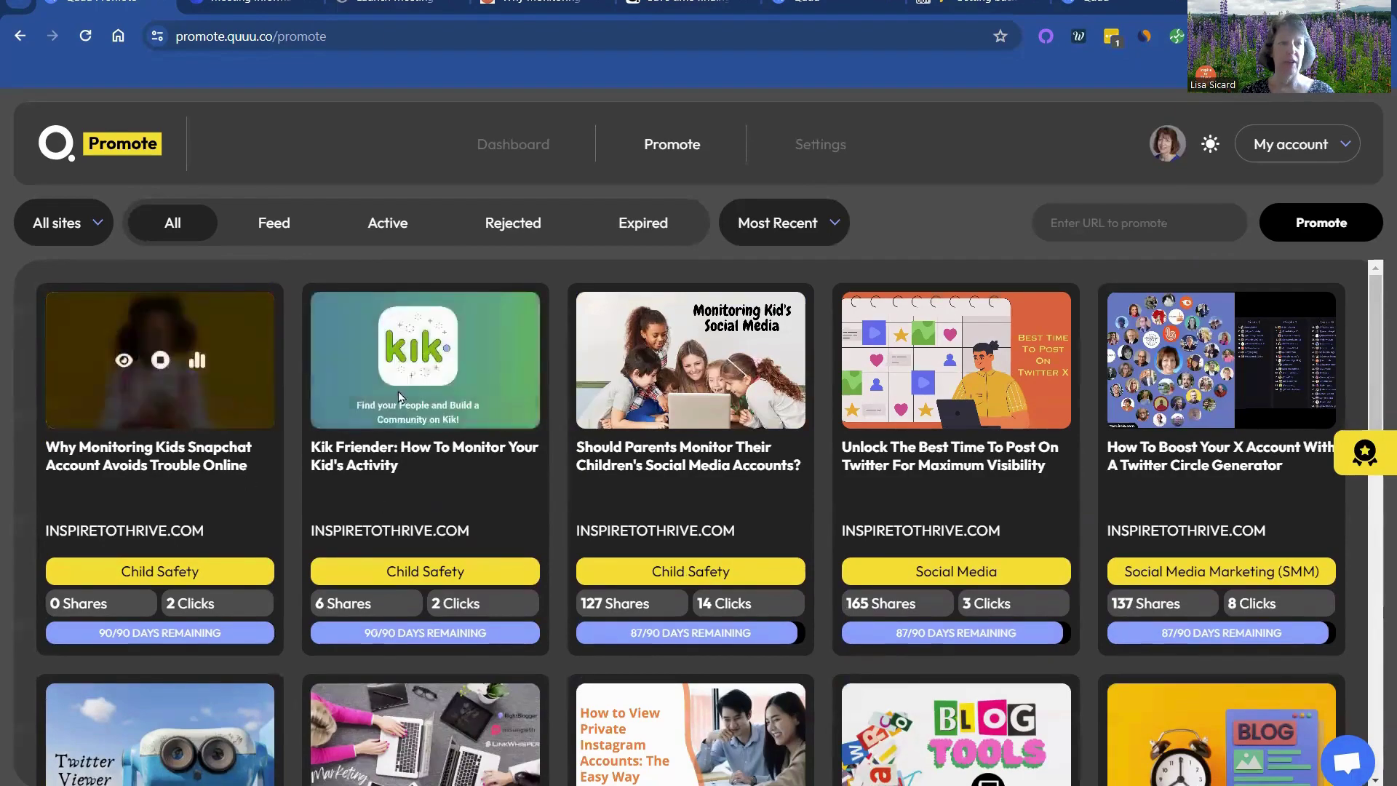
{"action": "scroll", "coordinate": [574, 369], "scroll_direction": "down", "scroll_amount": 3}
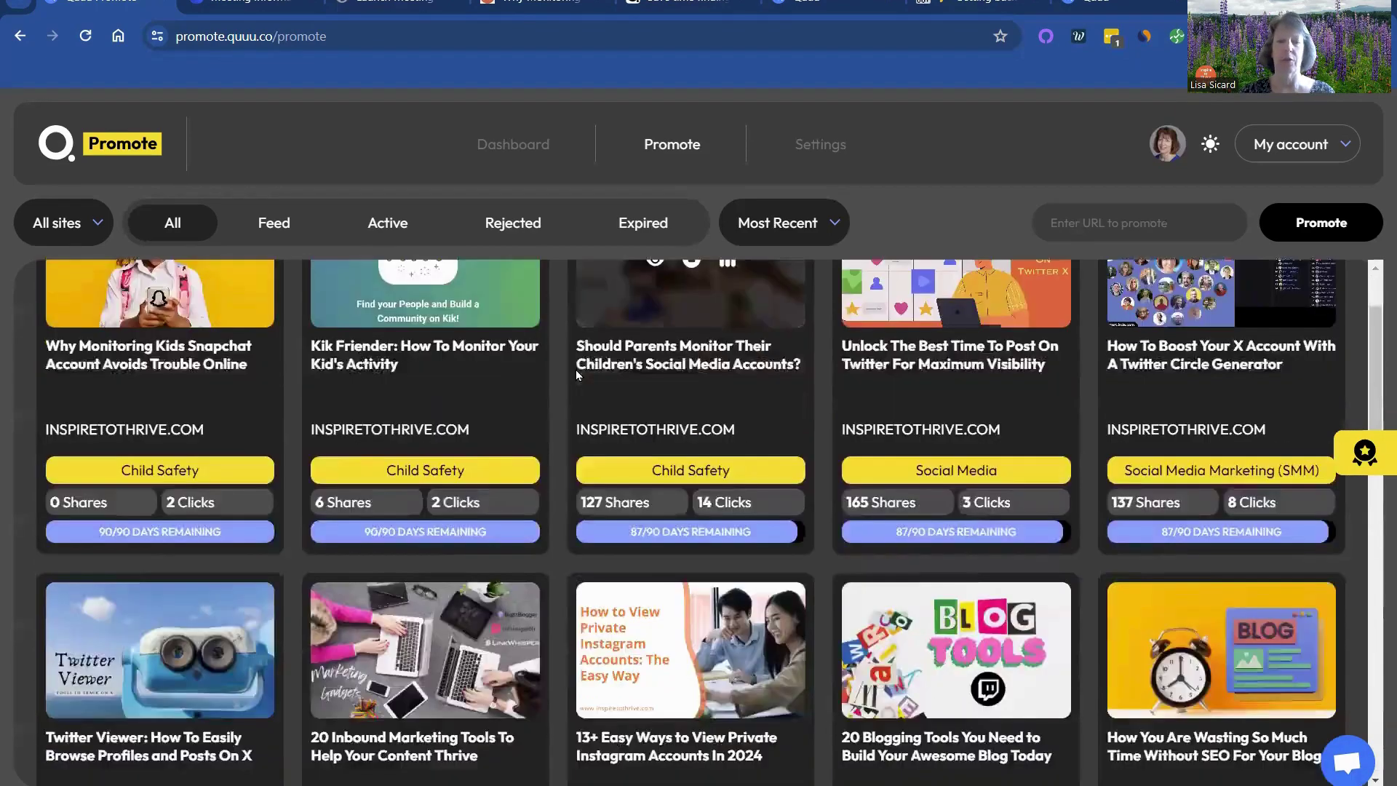
{"action": "scroll", "coordinate": [576, 375], "scroll_direction": "down", "scroll_amount": 5}
{"action": "scroll", "coordinate": [576, 375], "scroll_direction": "down", "scroll_amount": 15}
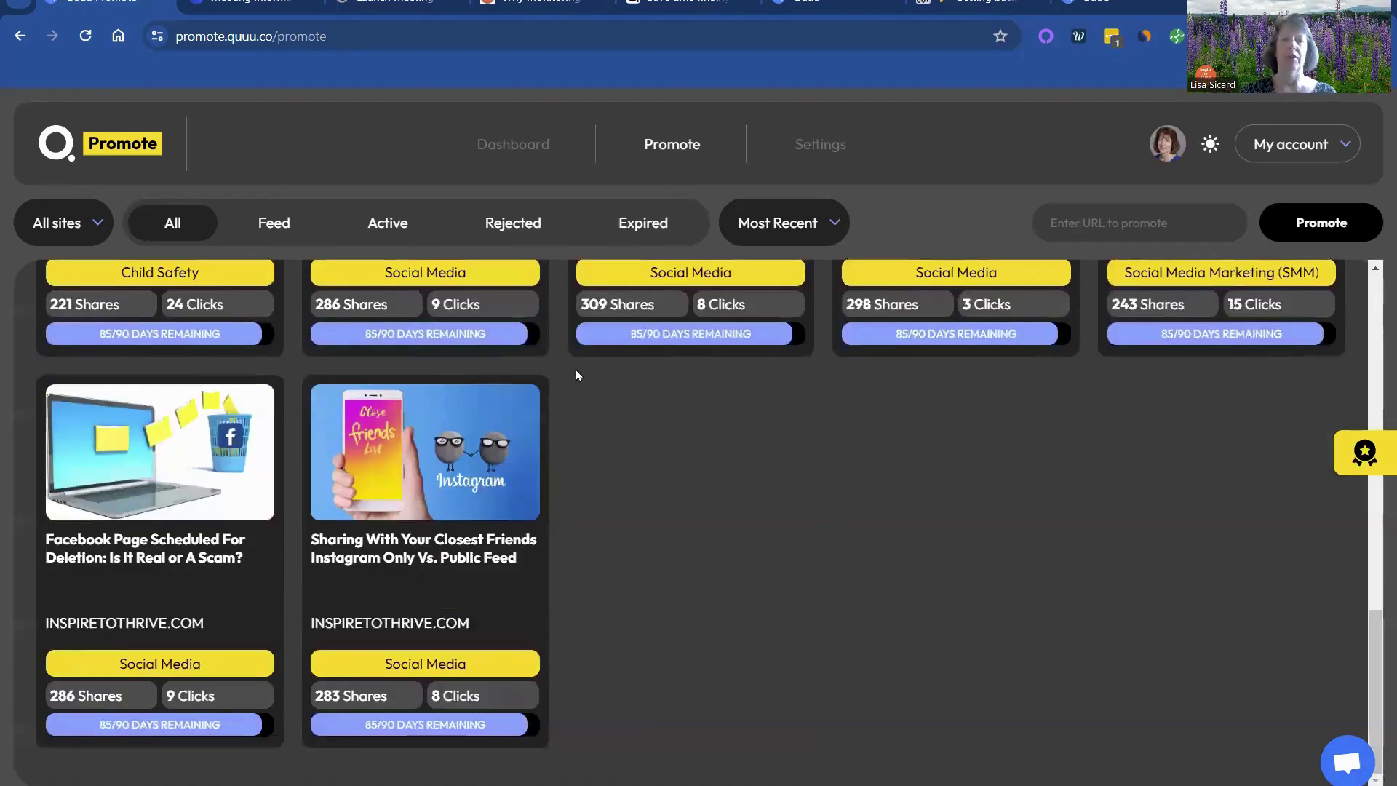
{"action": "scroll", "coordinate": [577, 375], "scroll_direction": "up", "scroll_amount": 15}
{"action": "scroll", "coordinate": [577, 375], "scroll_direction": "up", "scroll_amount": 7}
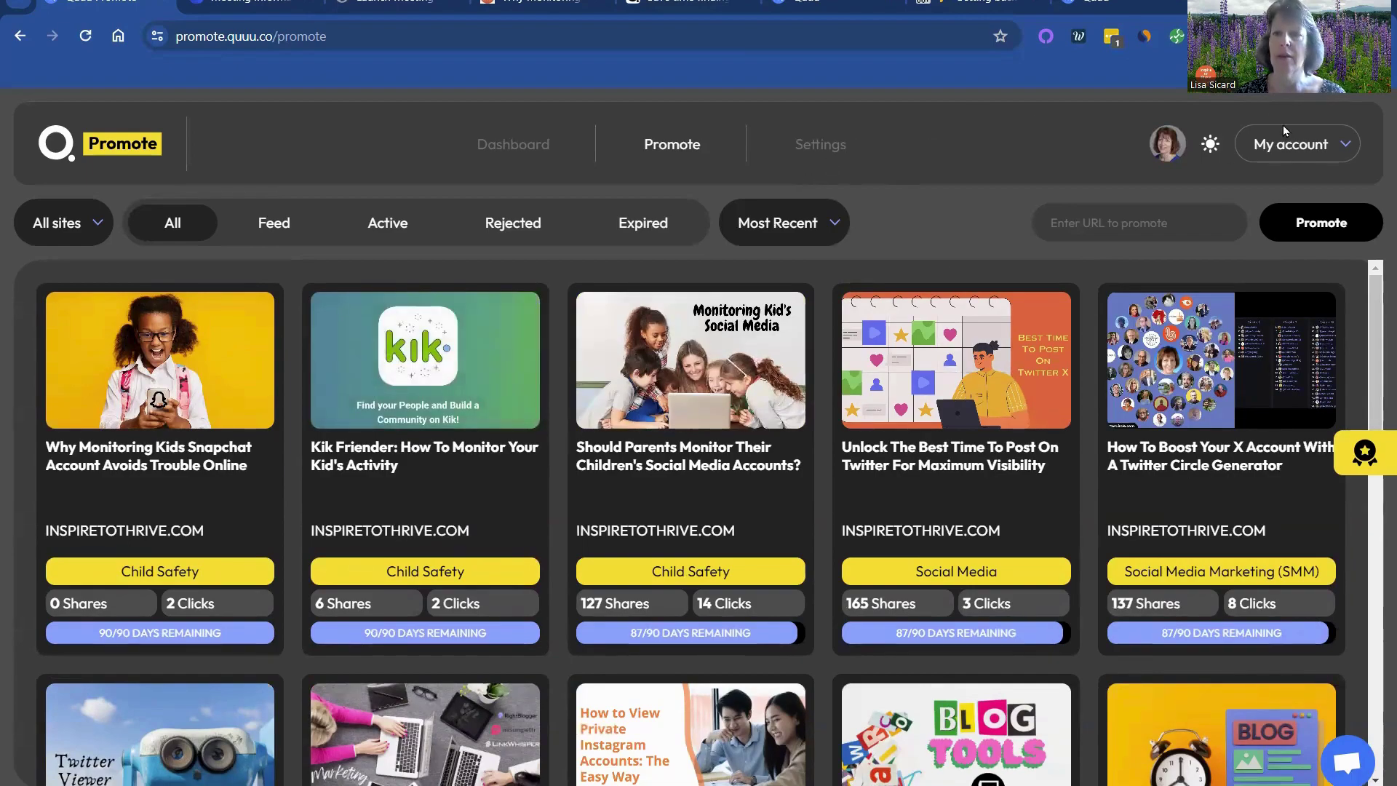
Go back from the Snapchat article to the blog listing and open 'Is Quuu Promote Worth the Investment'.
{"action": "left_click", "coordinate": [542, 4]}
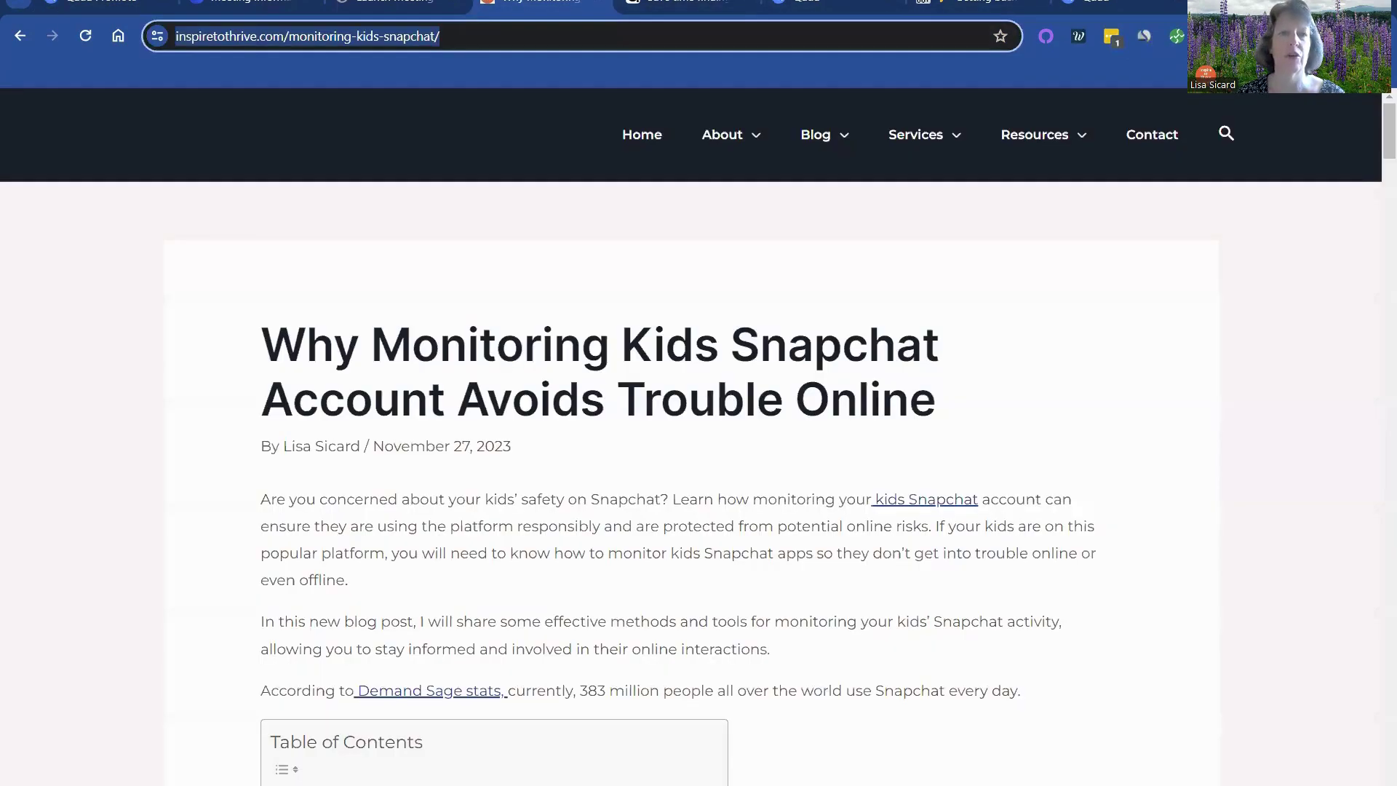
{"action": "left_click", "coordinate": [20, 36]}
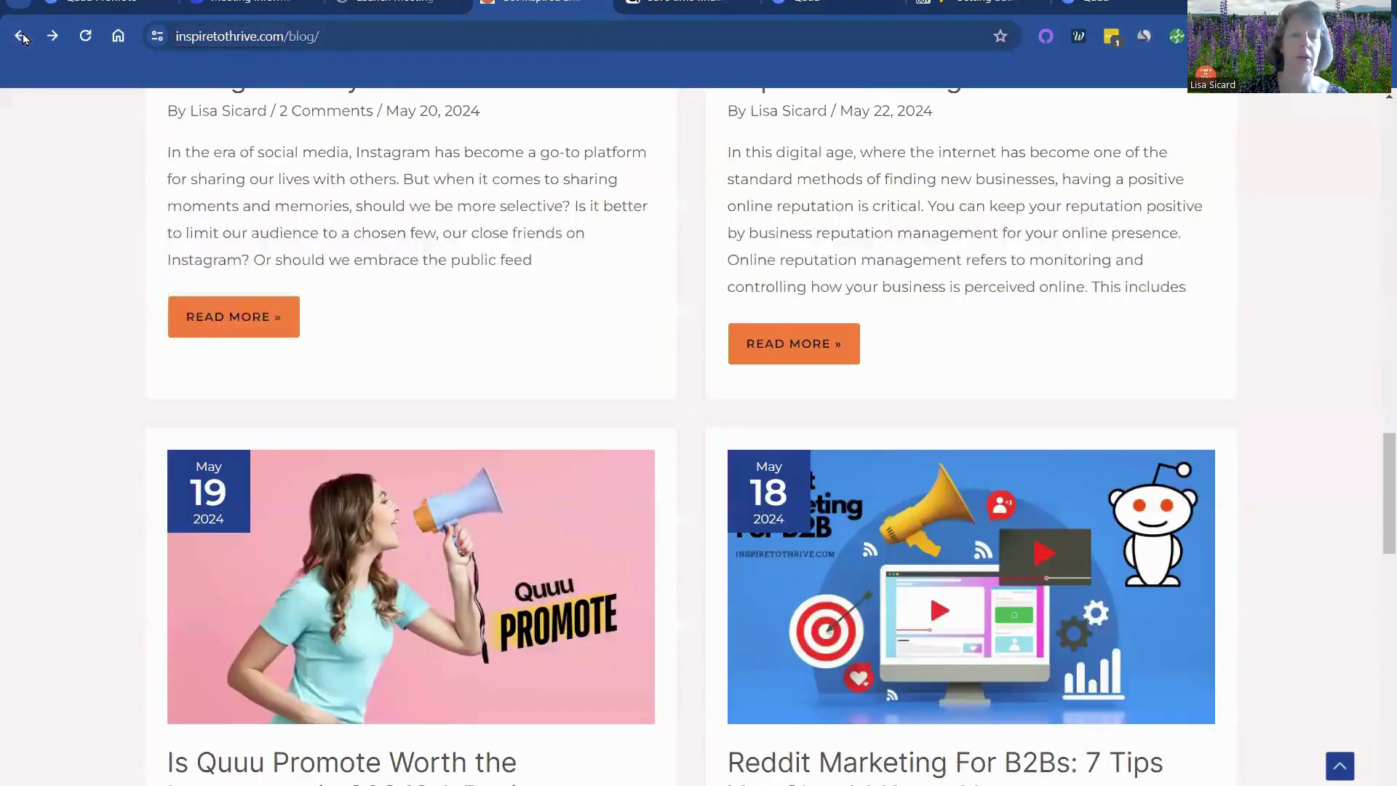
{"action": "left_click", "coordinate": [20, 35]}
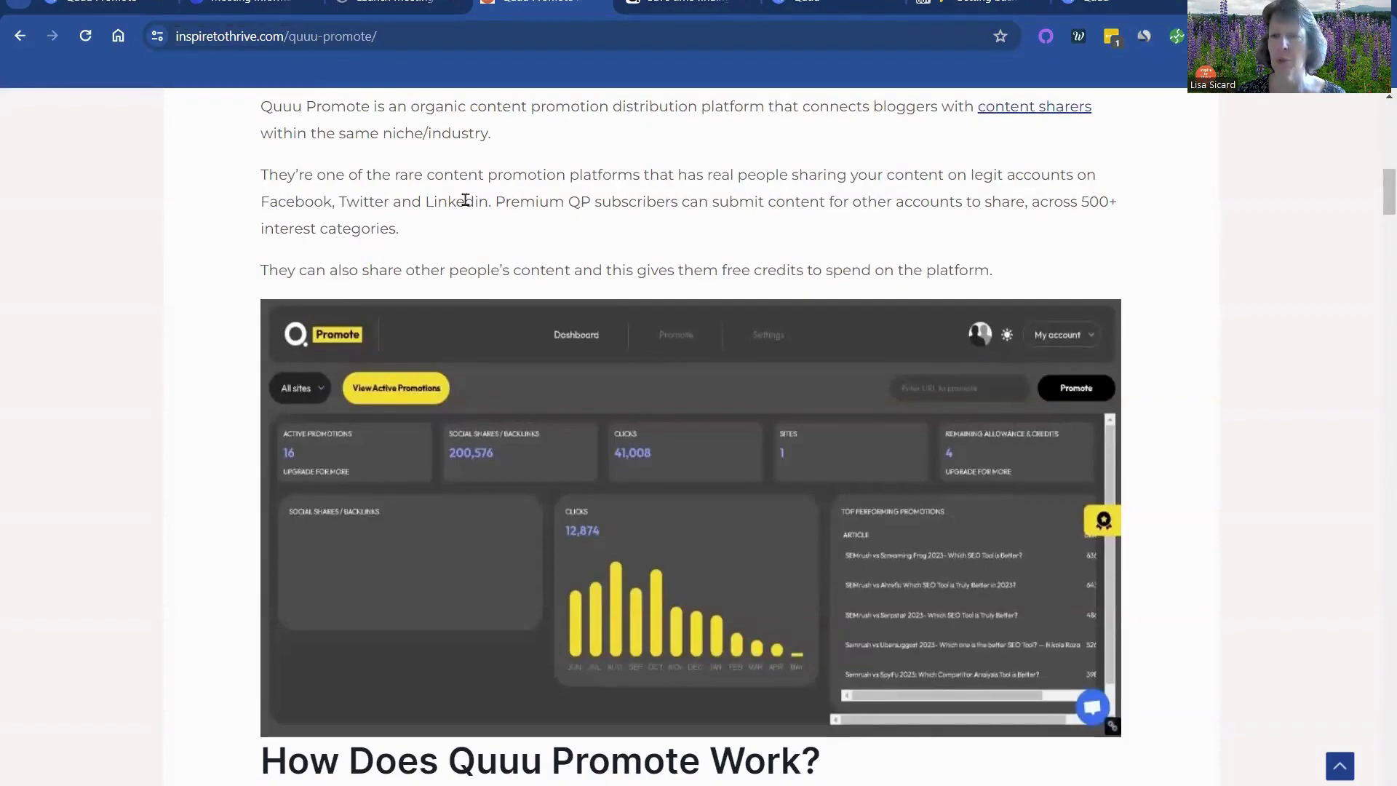
Switch across browser tabs to the Quuu Curate feed and browse its articles.
{"action": "left_click", "coordinate": [240, 2]}
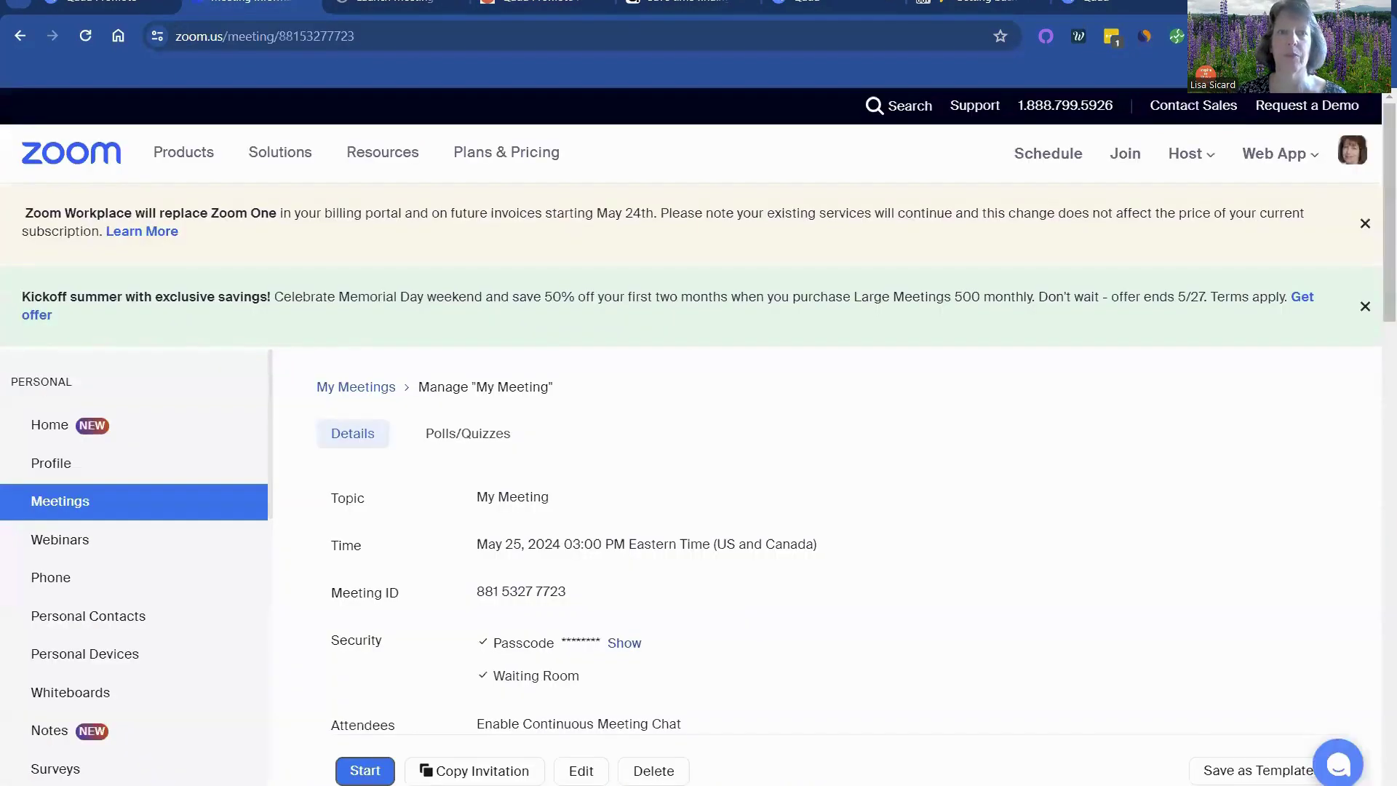
{"action": "left_click", "coordinate": [102, 2]}
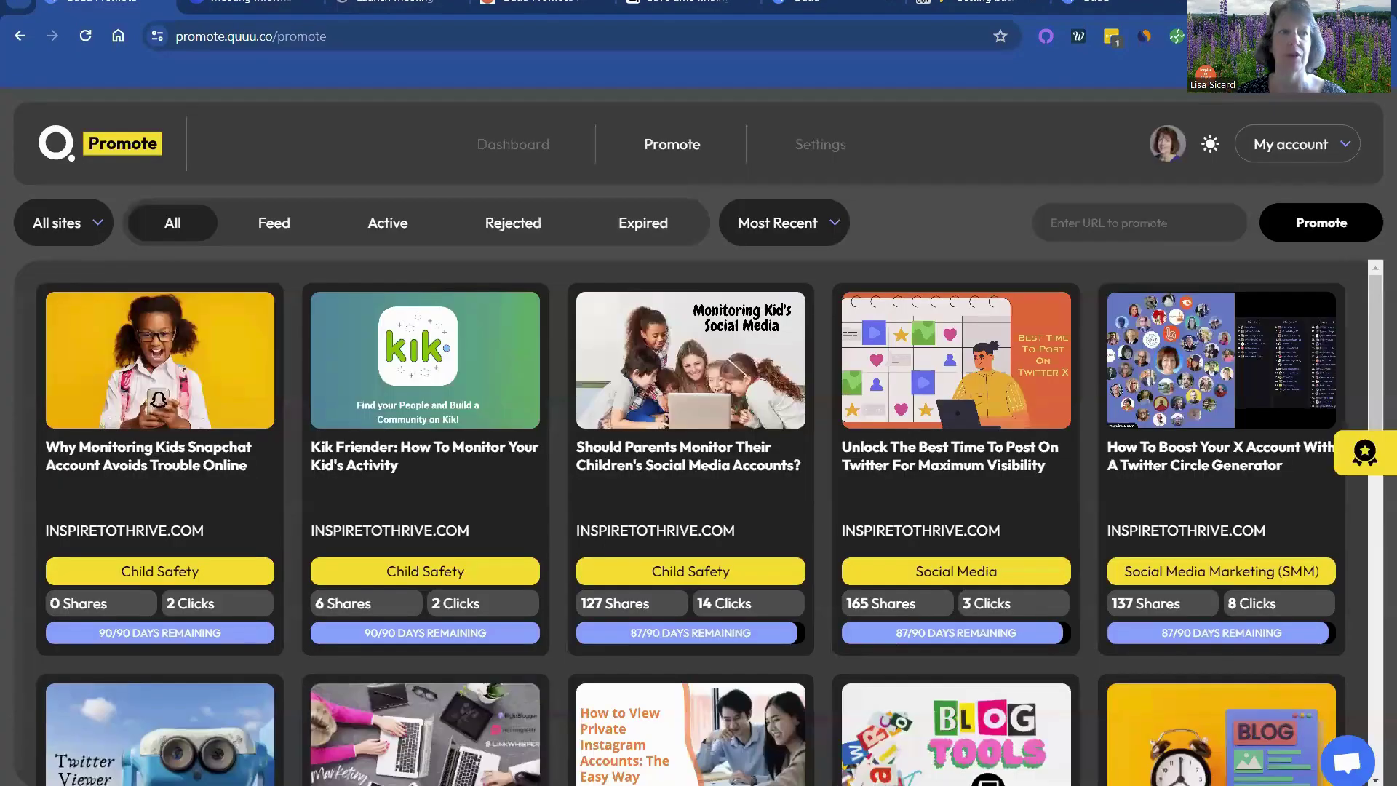
{"action": "left_click", "coordinate": [1091, 2]}
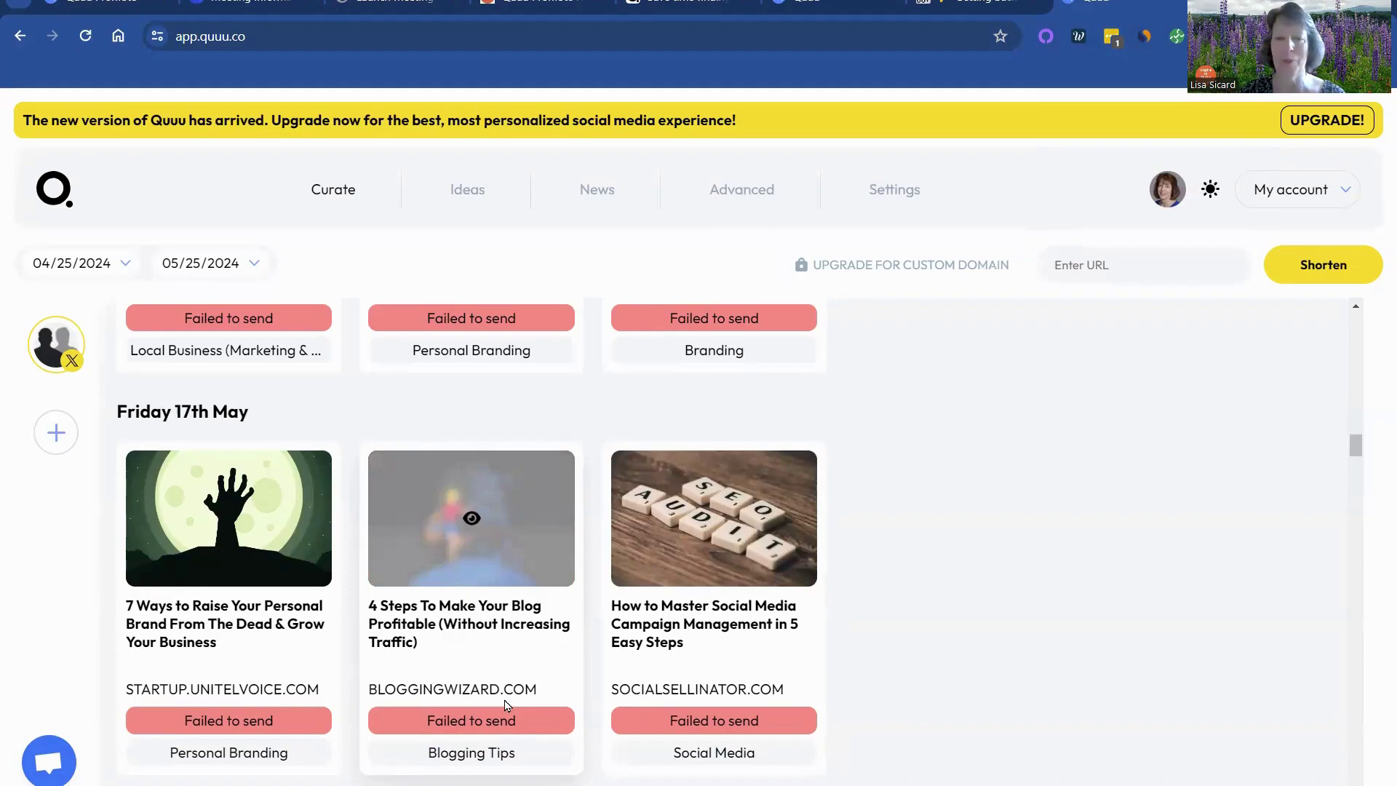
{"action": "scroll", "coordinate": [507, 705], "scroll_direction": "down", "scroll_amount": 2}
{"action": "scroll", "coordinate": [507, 705], "scroll_direction": "down", "scroll_amount": 4}
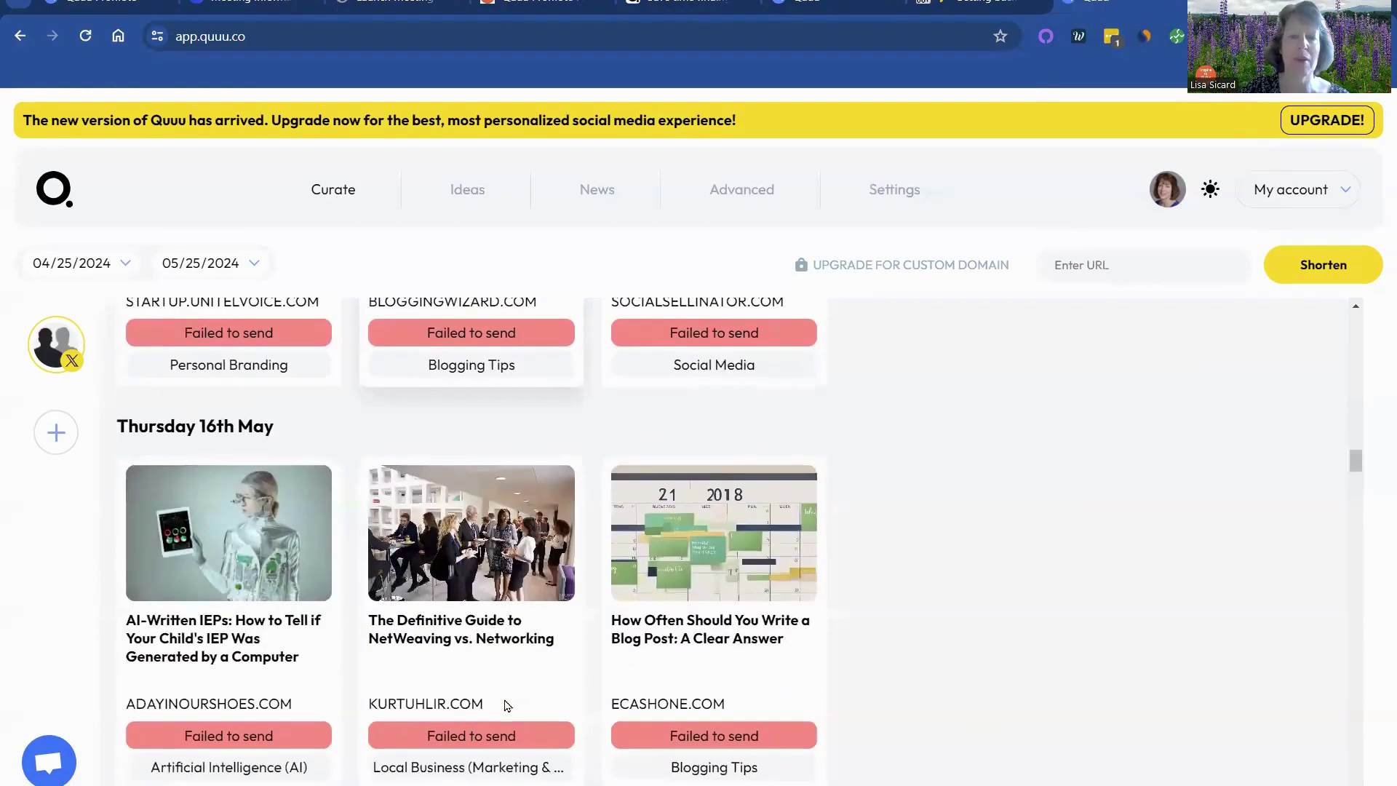
{"action": "scroll", "coordinate": [507, 706], "scroll_direction": "up", "scroll_amount": 3}
{"action": "scroll", "coordinate": [507, 706], "scroll_direction": "up", "scroll_amount": 2}
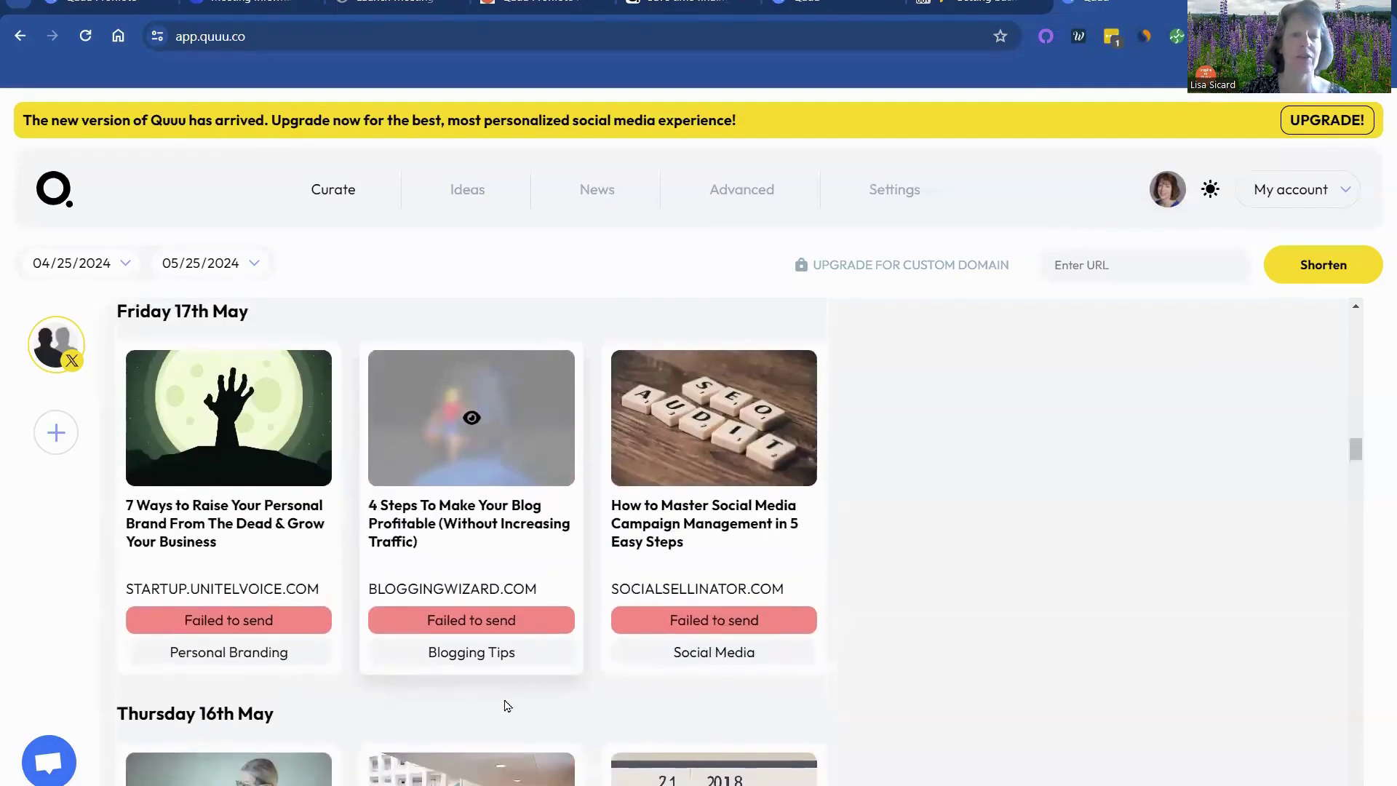
Retry the failed posts so '4 Steps To Make Your Blog Profitable' shows Still trying to send.
{"action": "left_click", "coordinate": [461, 624]}
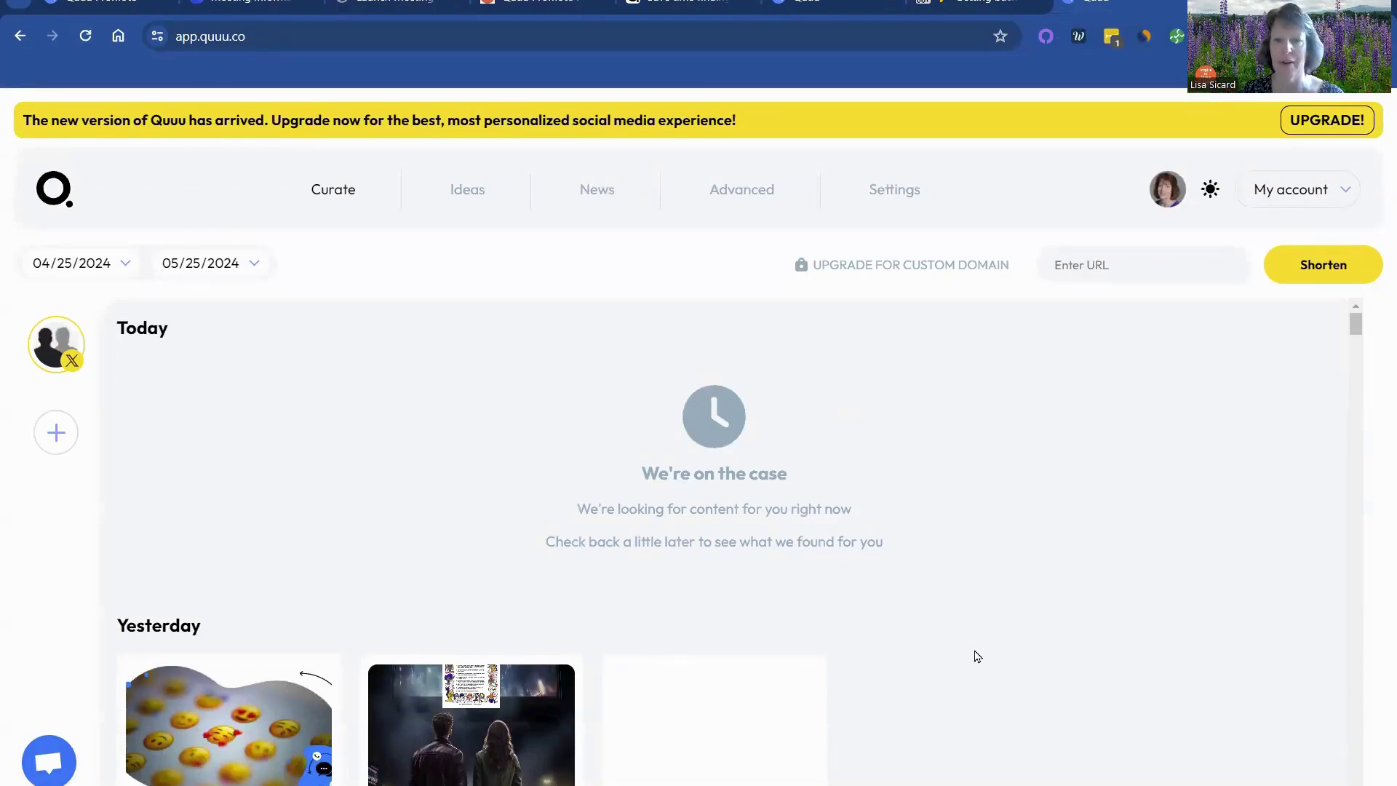
{"action": "scroll", "coordinate": [977, 656], "scroll_direction": "down", "scroll_amount": 8}
{"action": "scroll", "coordinate": [977, 656], "scroll_direction": "up", "scroll_amount": 2}
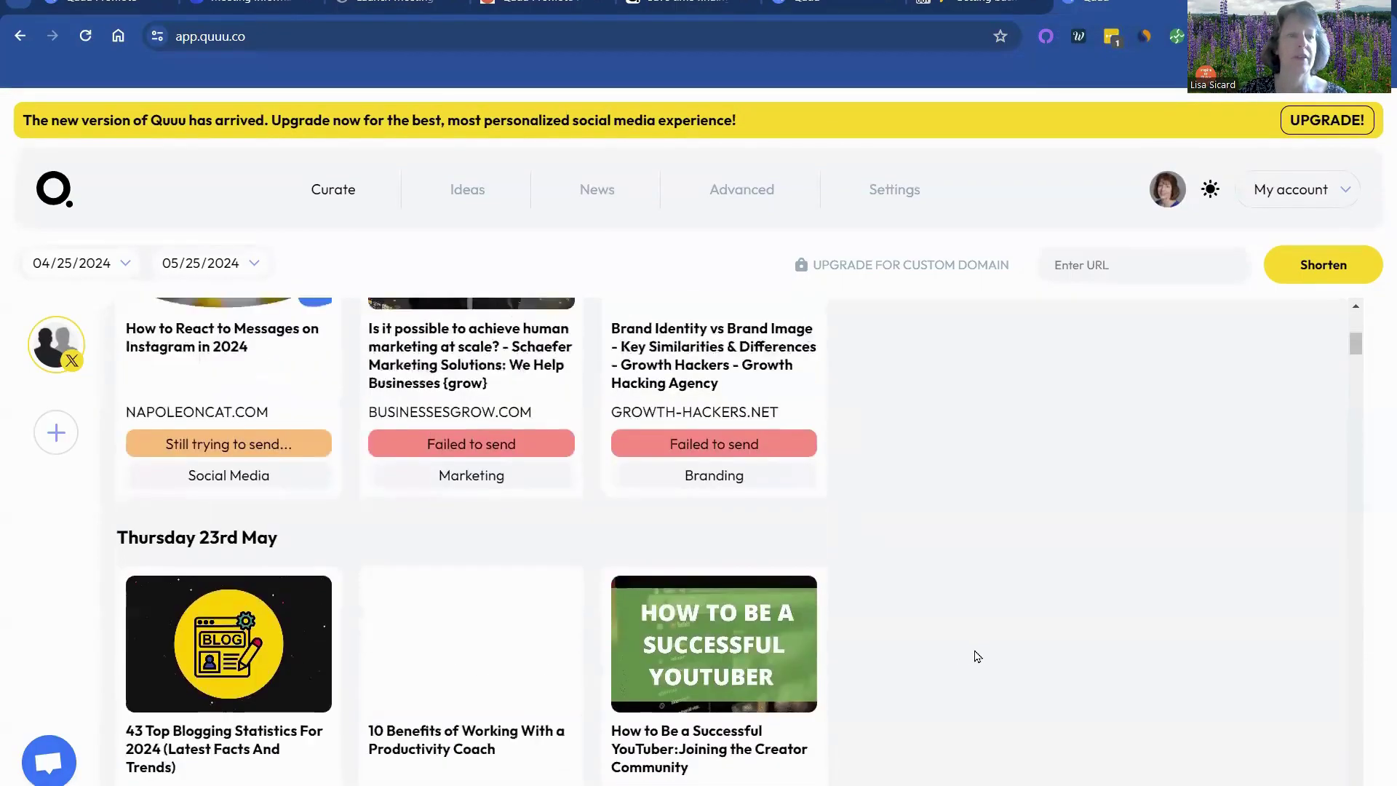
{"action": "scroll", "coordinate": [977, 656], "scroll_direction": "up", "scroll_amount": 2}
{"action": "scroll", "coordinate": [977, 656], "scroll_direction": "down", "scroll_amount": 8}
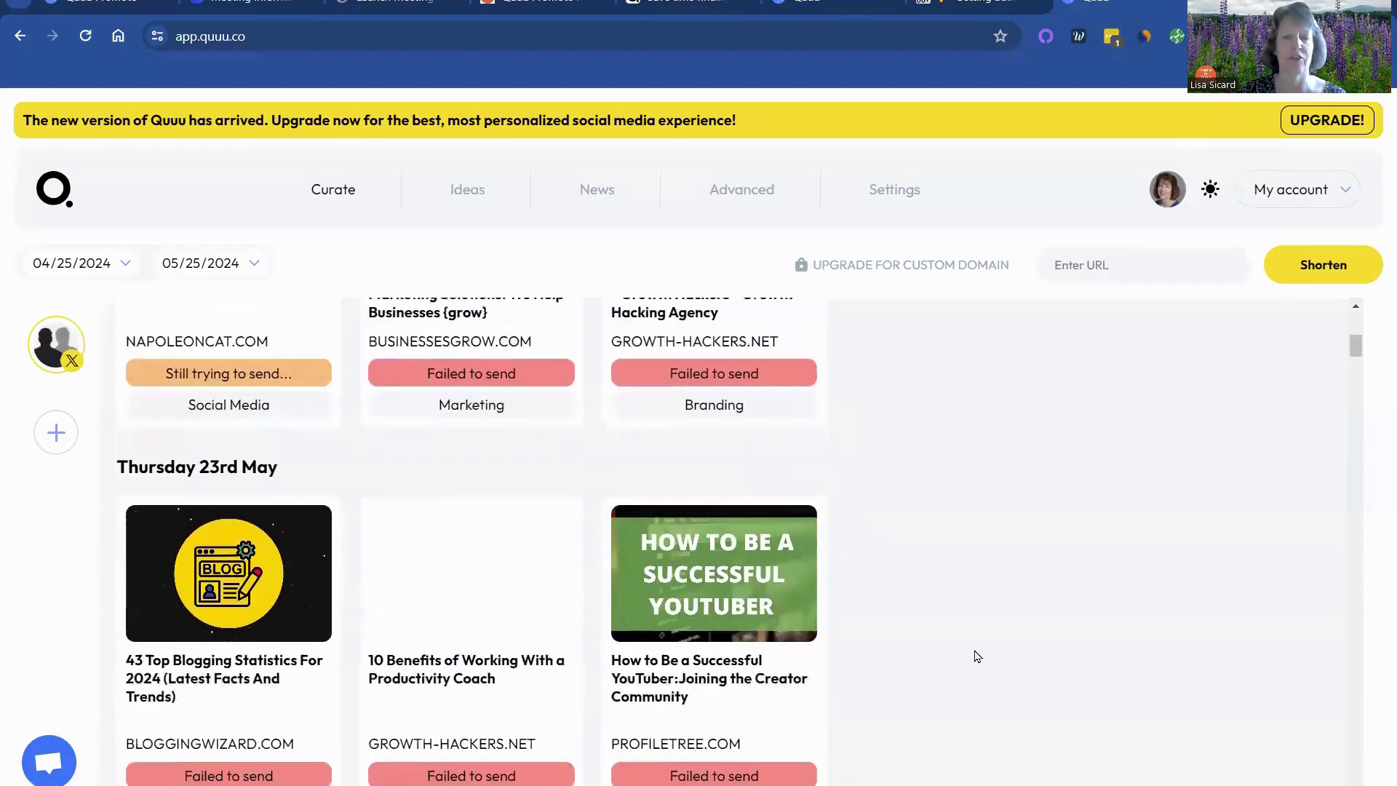
{"action": "scroll", "coordinate": [977, 656], "scroll_direction": "down", "scroll_amount": 20}
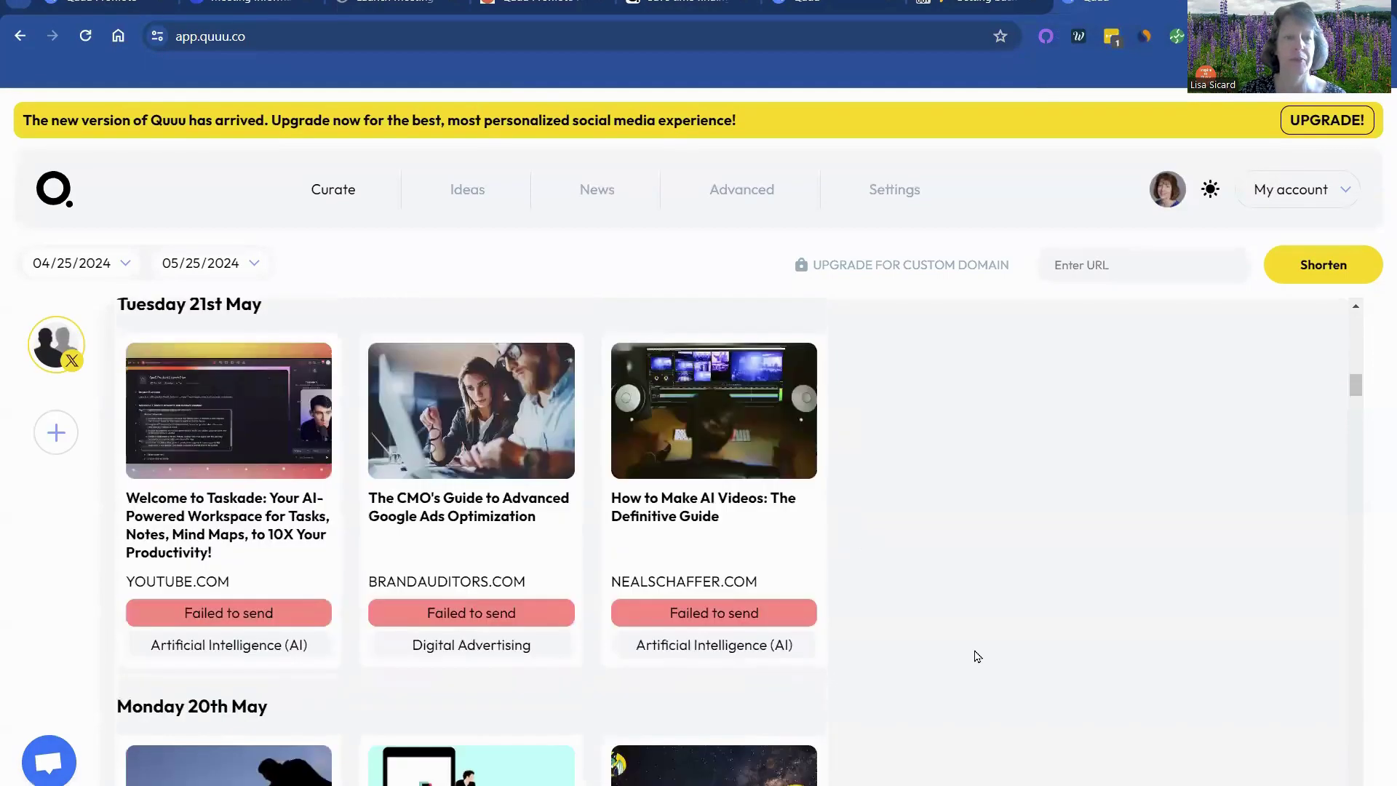
{"action": "scroll", "coordinate": [977, 656], "scroll_direction": "down", "scroll_amount": 12}
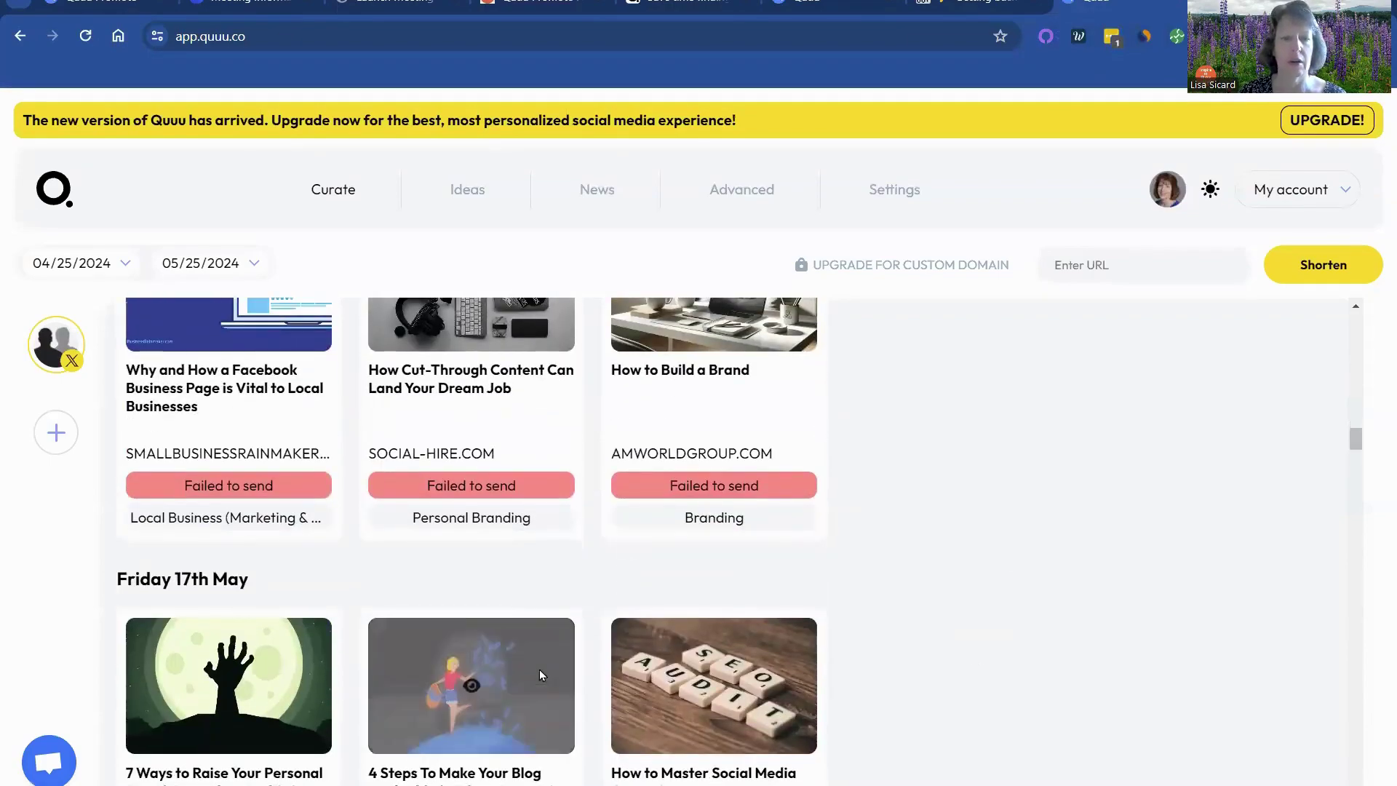
{"action": "scroll", "coordinate": [539, 674], "scroll_direction": "down", "scroll_amount": 3}
{"action": "scroll", "coordinate": [539, 673], "scroll_direction": "down", "scroll_amount": 2}
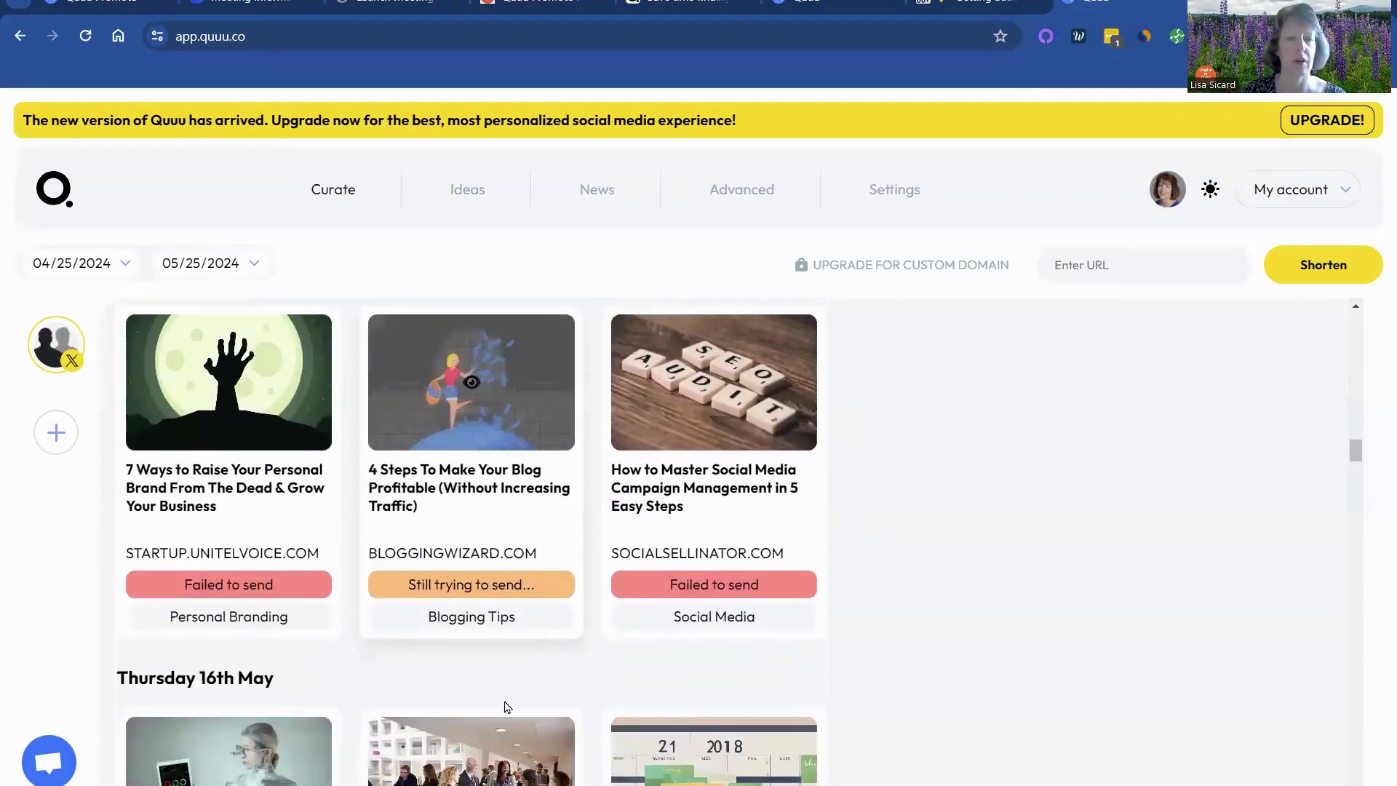
{"action": "left_click", "coordinate": [689, 579]}
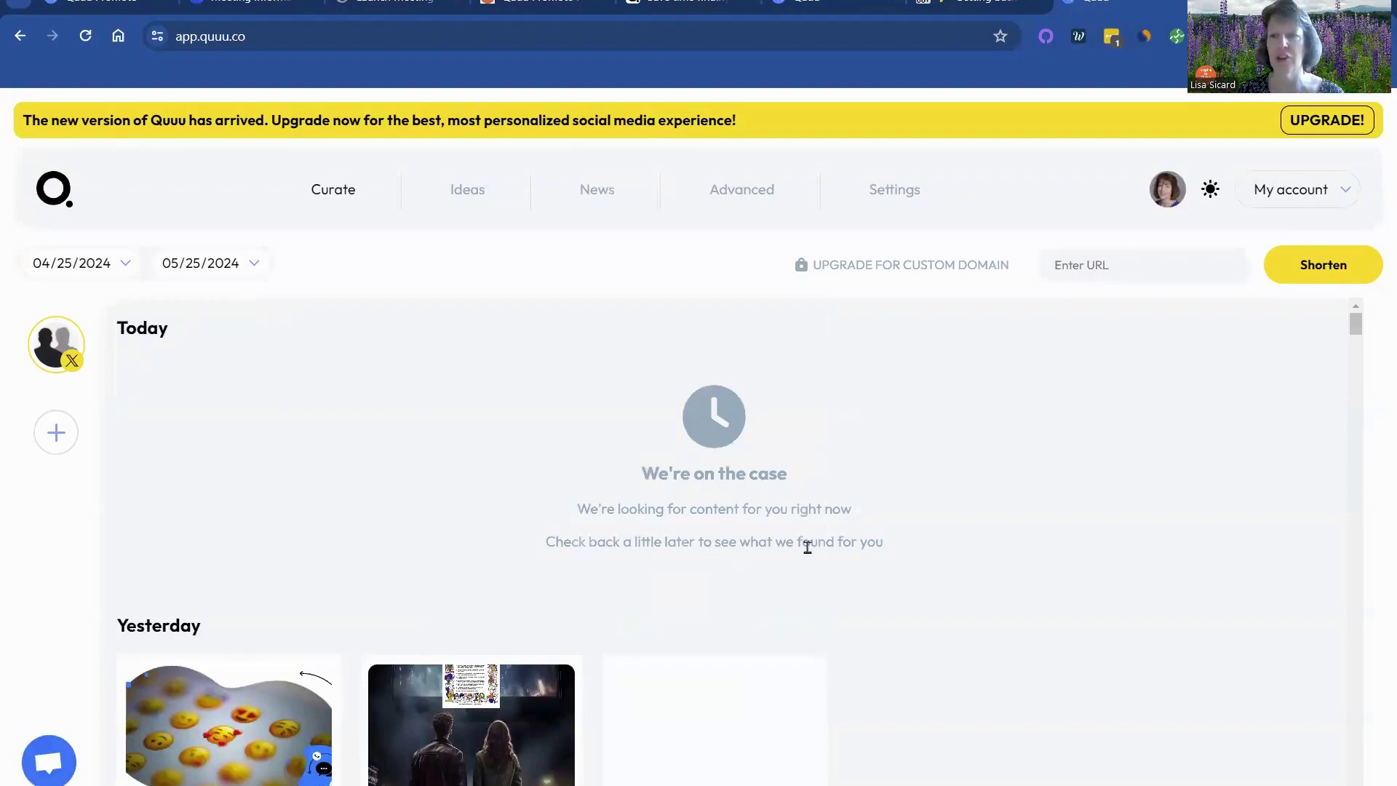
Reload the Curate feed, then open Settings showing Buffer connected for 3 profiles and 2 inactive.
{"action": "left_click", "coordinate": [333, 190]}
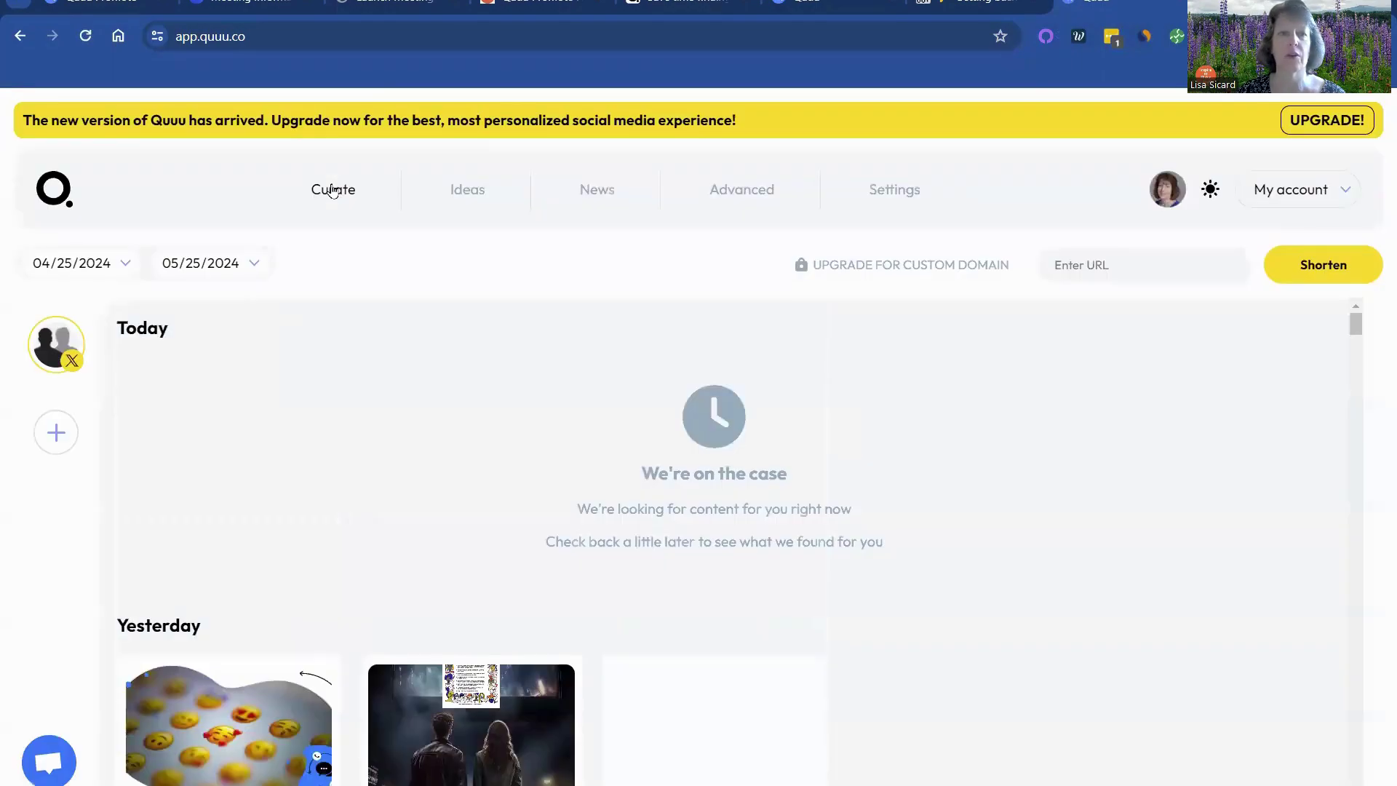
{"action": "left_click", "coordinate": [454, 195]}
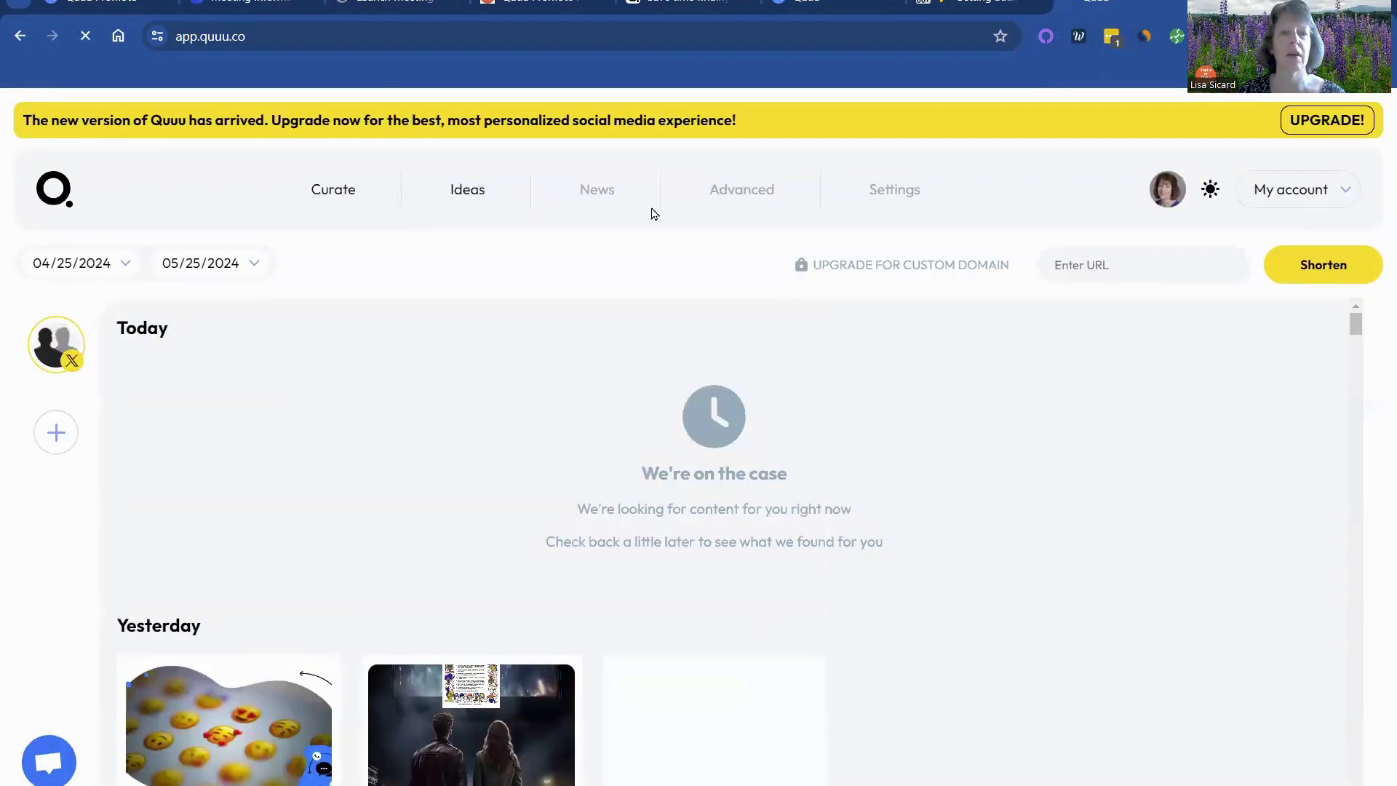
{"action": "left_click", "coordinate": [740, 189]}
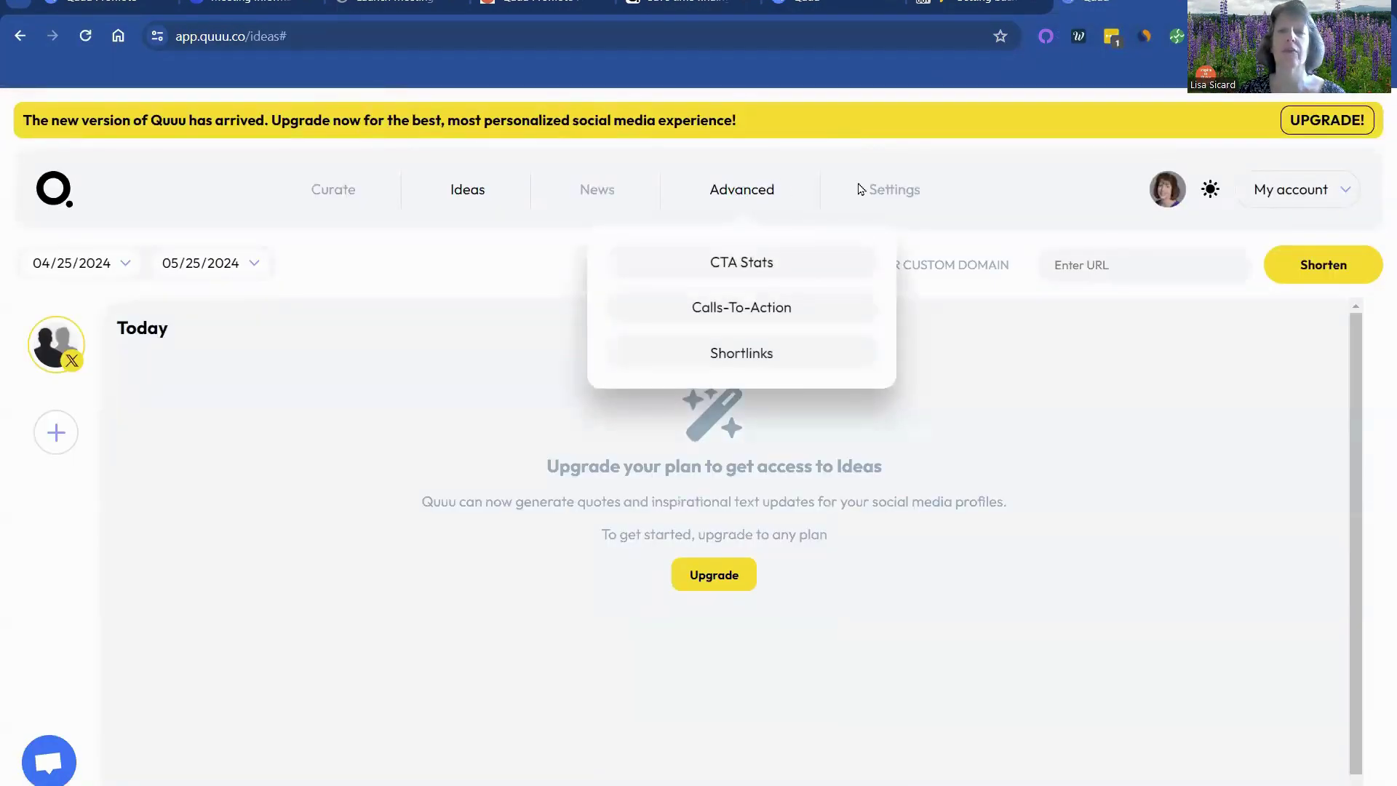
{"action": "left_click", "coordinate": [894, 192]}
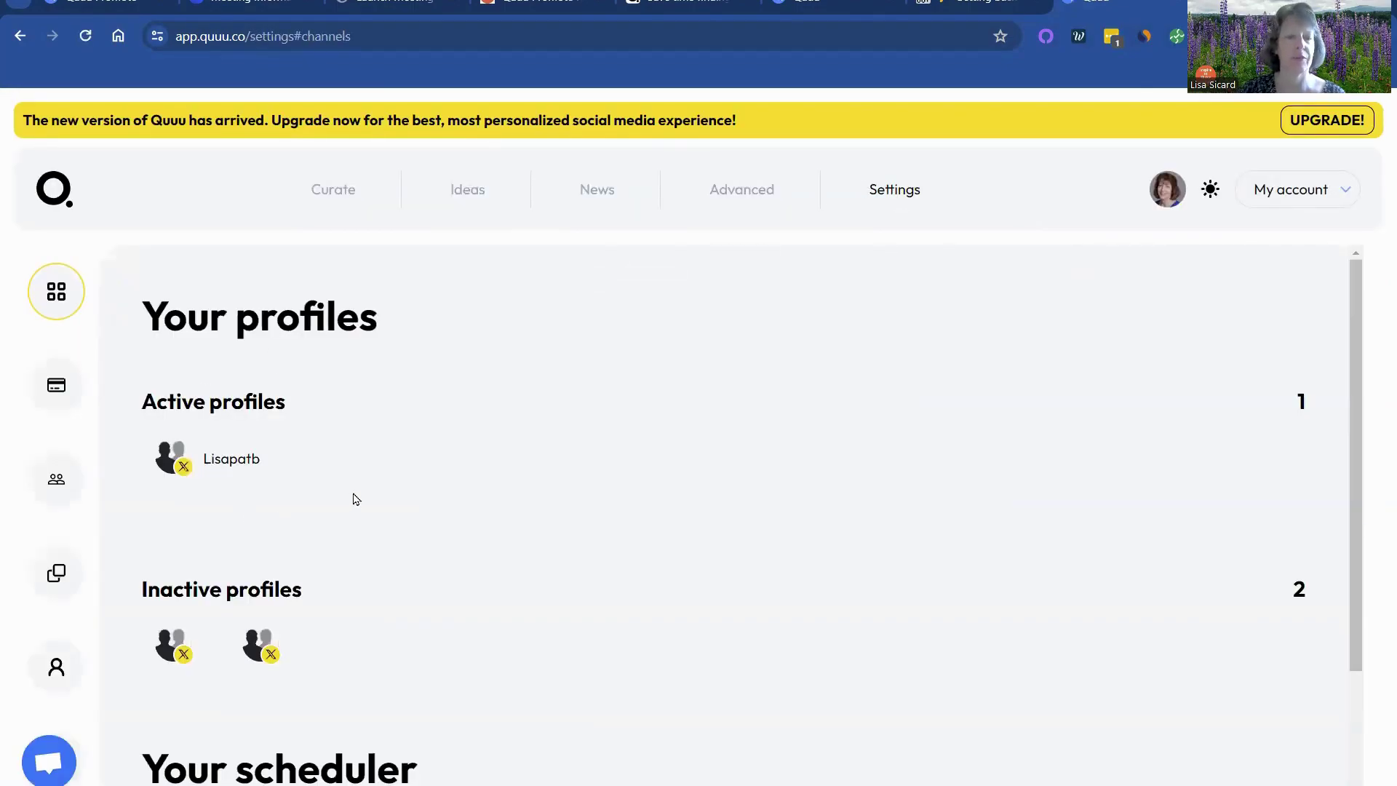
{"action": "scroll", "coordinate": [356, 499], "scroll_direction": "down", "scroll_amount": 3}
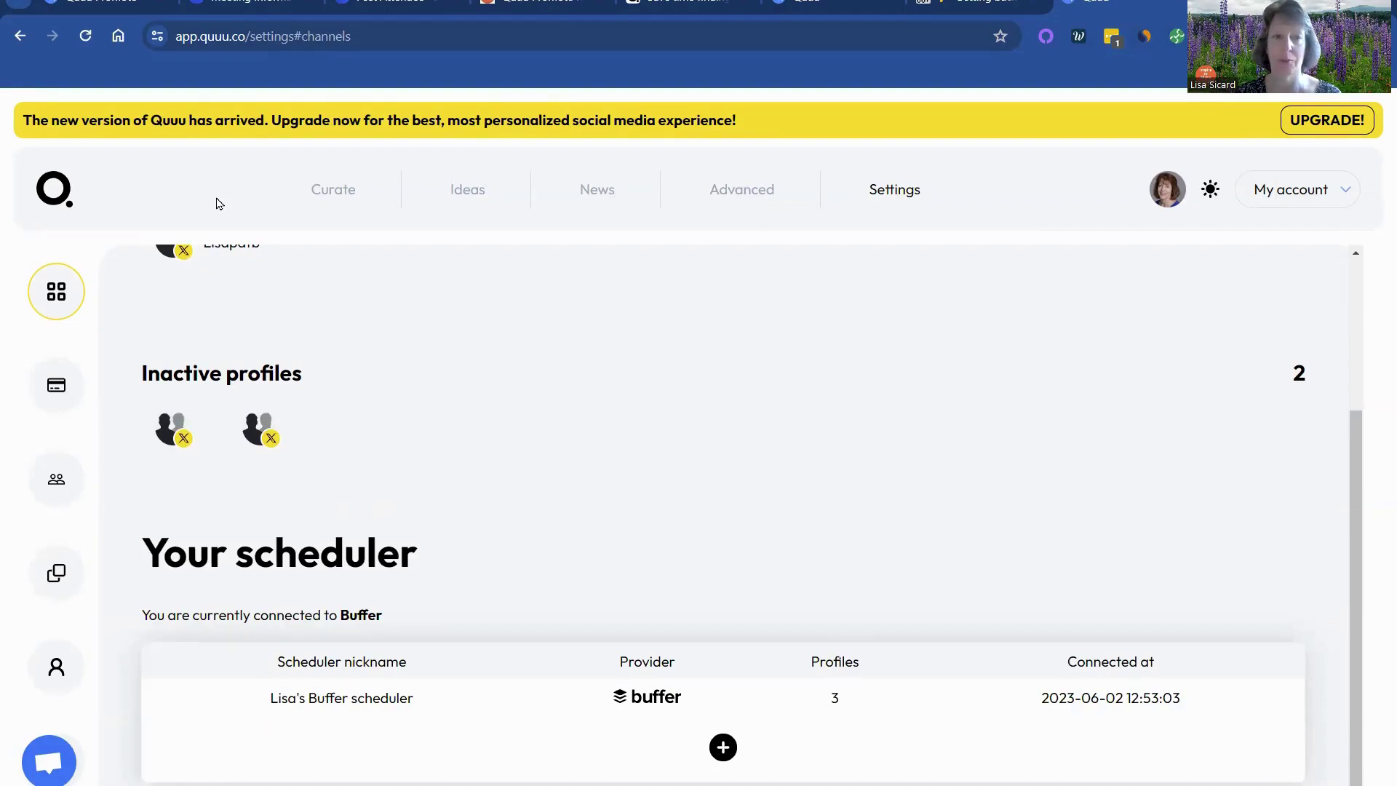
{"action": "left_click", "coordinate": [102, 4]}
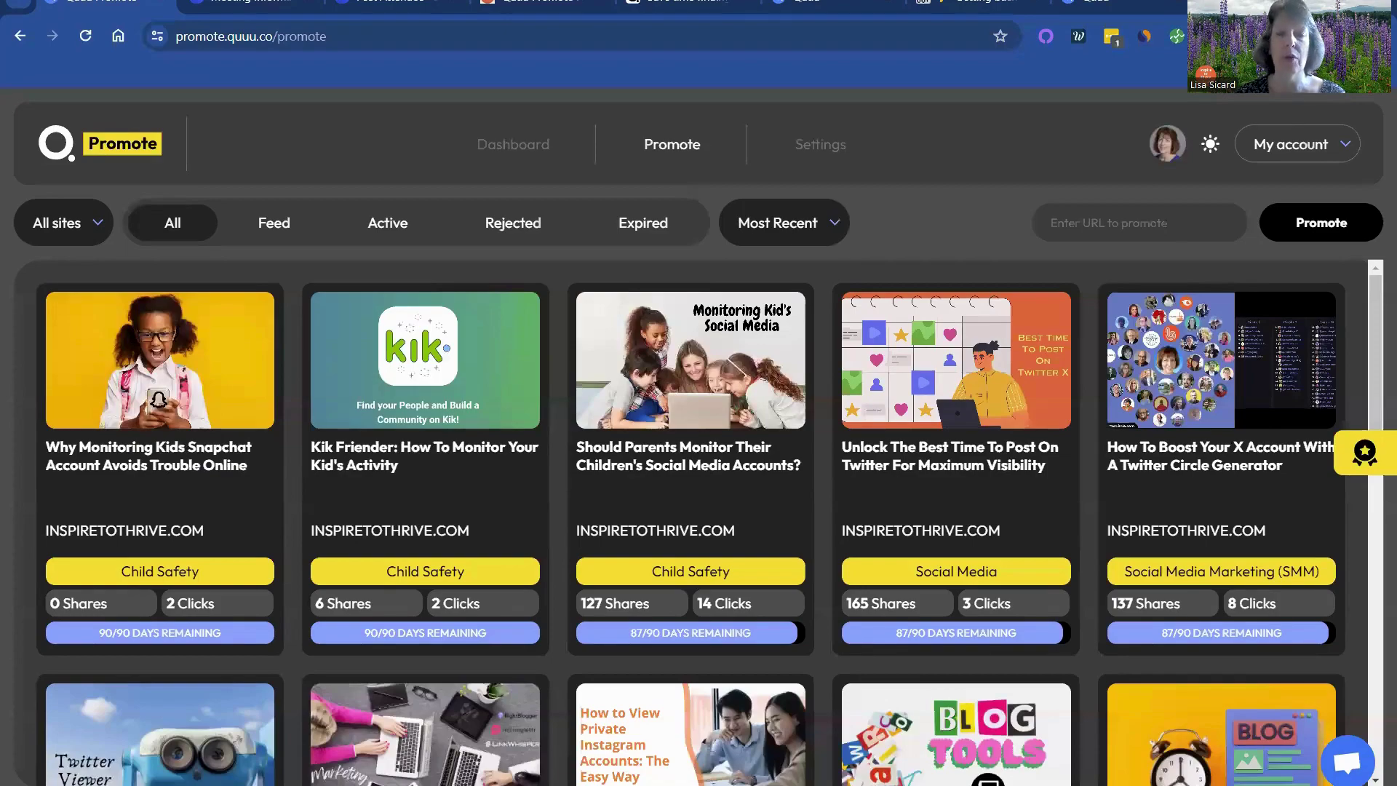